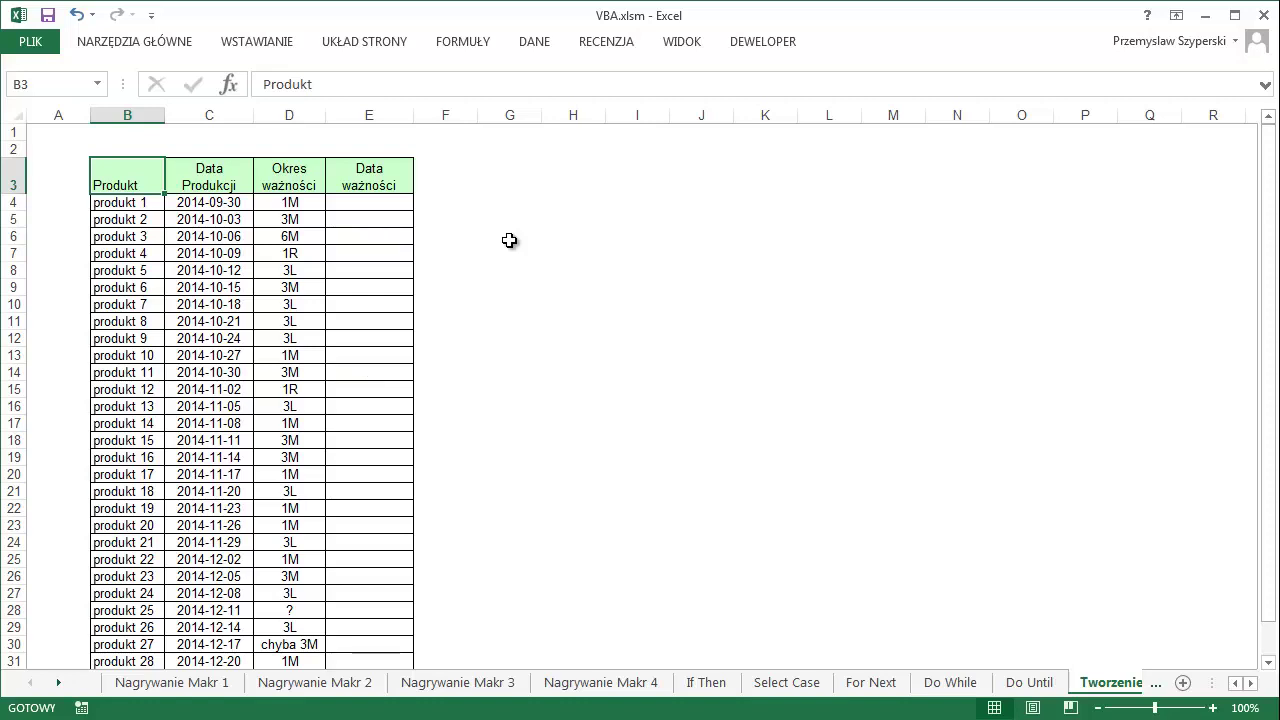
# Review produkt 1's production date and the validity periods listed in column D.
pyautogui.click(205, 202)
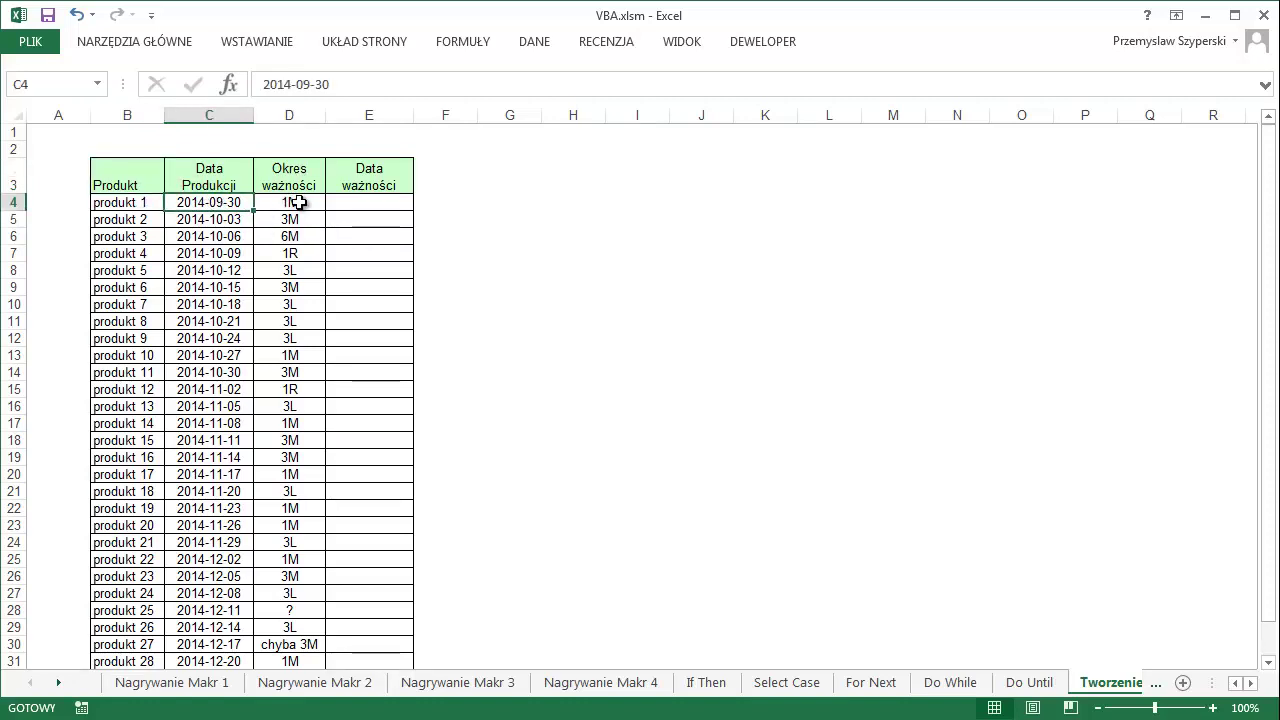
pyautogui.click(290, 201)
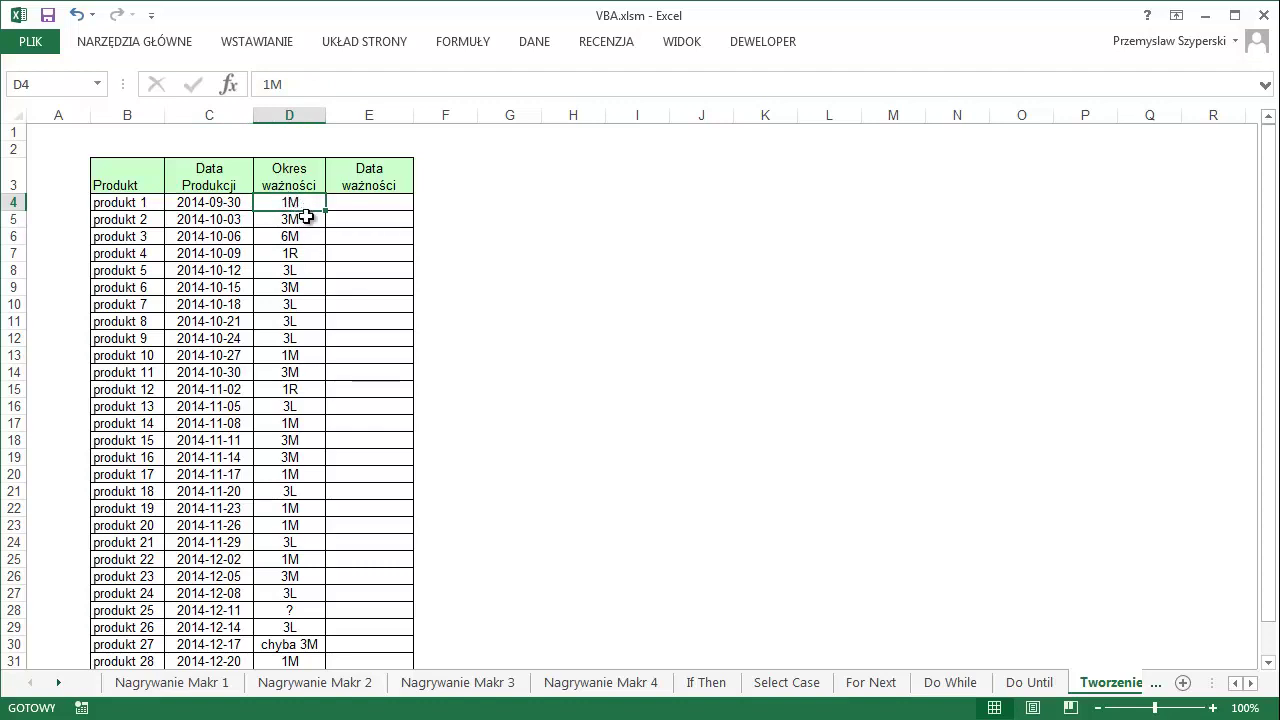
pyautogui.click(300, 217)
pyautogui.click(311, 236)
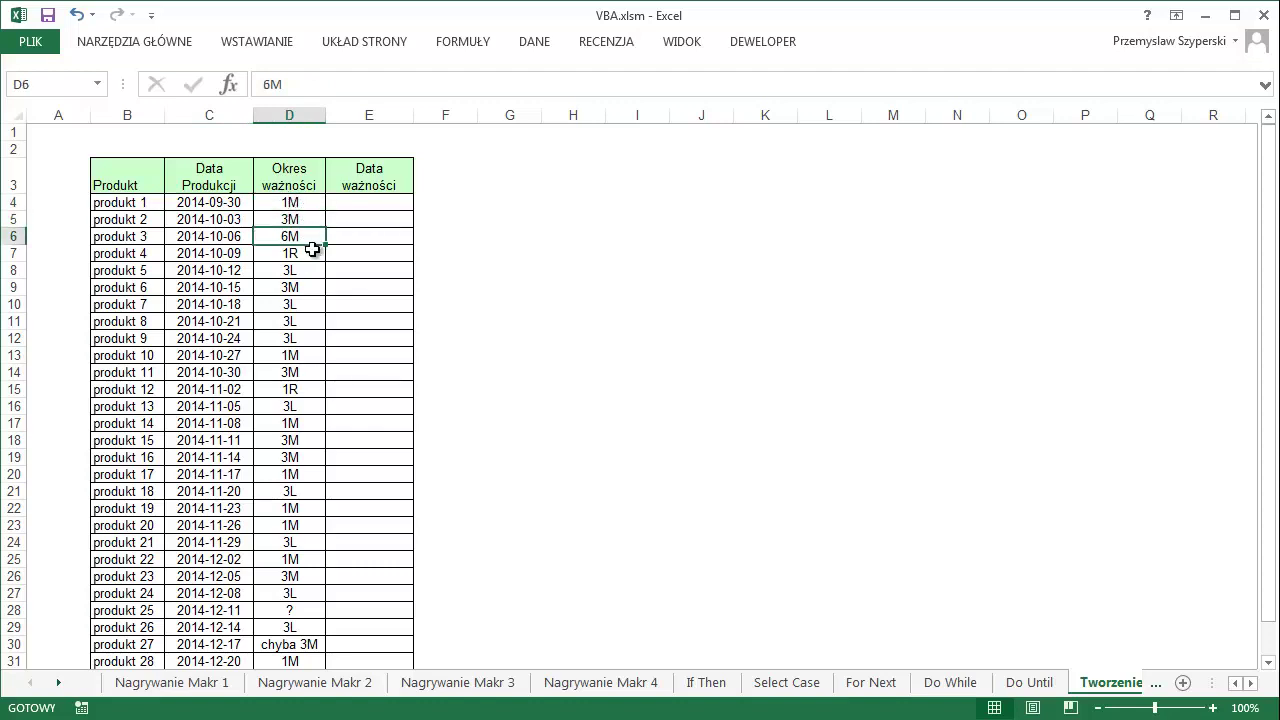
pyautogui.click(309, 253)
pyautogui.click(312, 269)
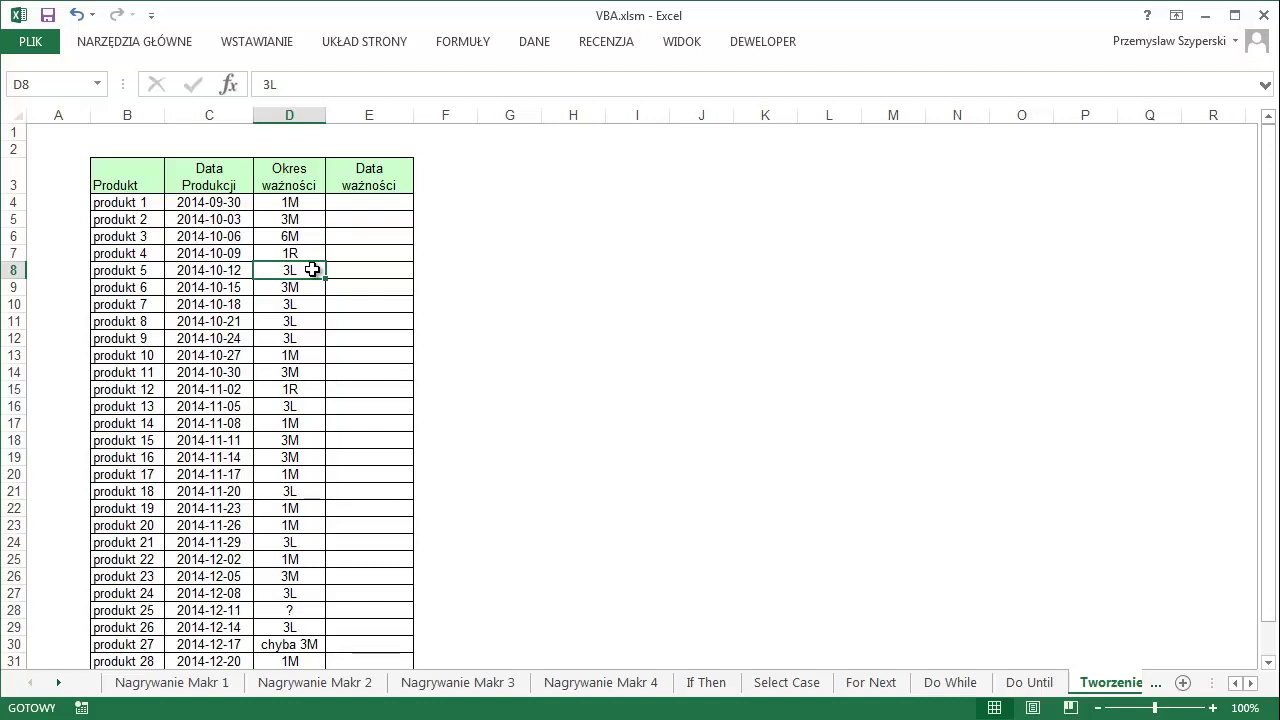
# Open the Data_Waznosci code in the VBA editor and shrink the window beside the table.
pyautogui.hotkey('alt', 'F11')
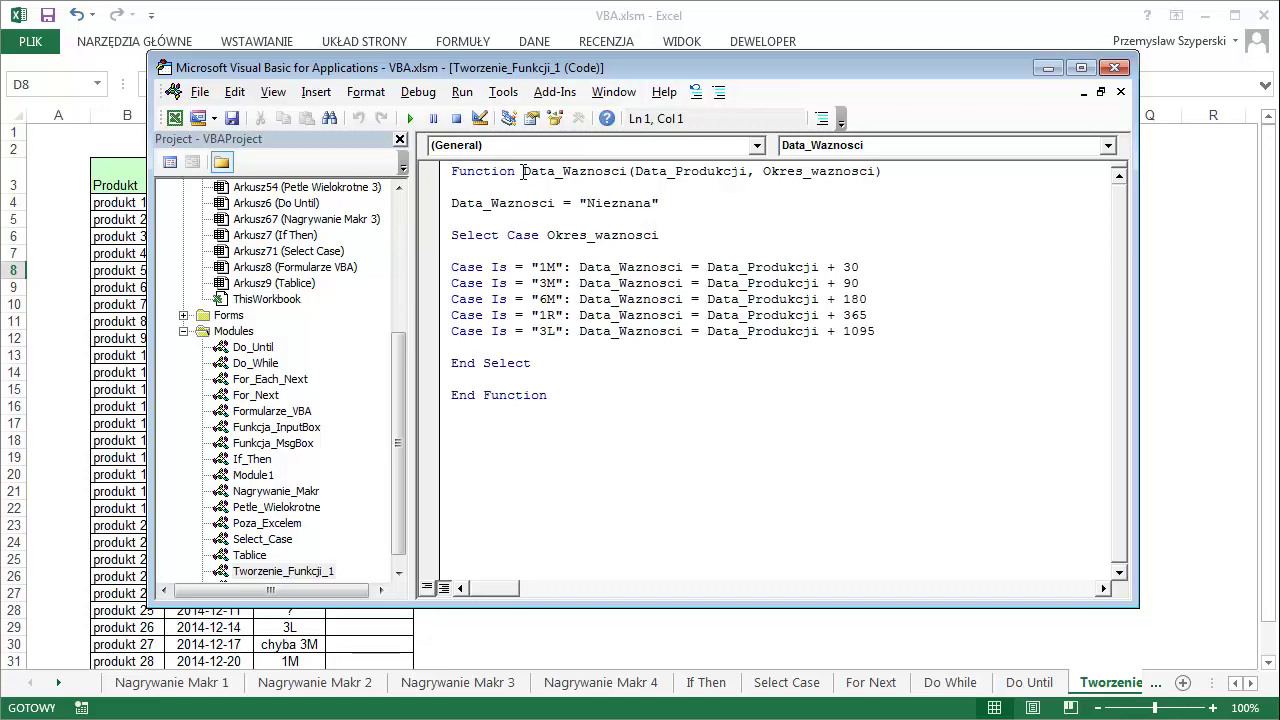
pyautogui.moveTo(524, 171); pyautogui.dragTo(628, 173)
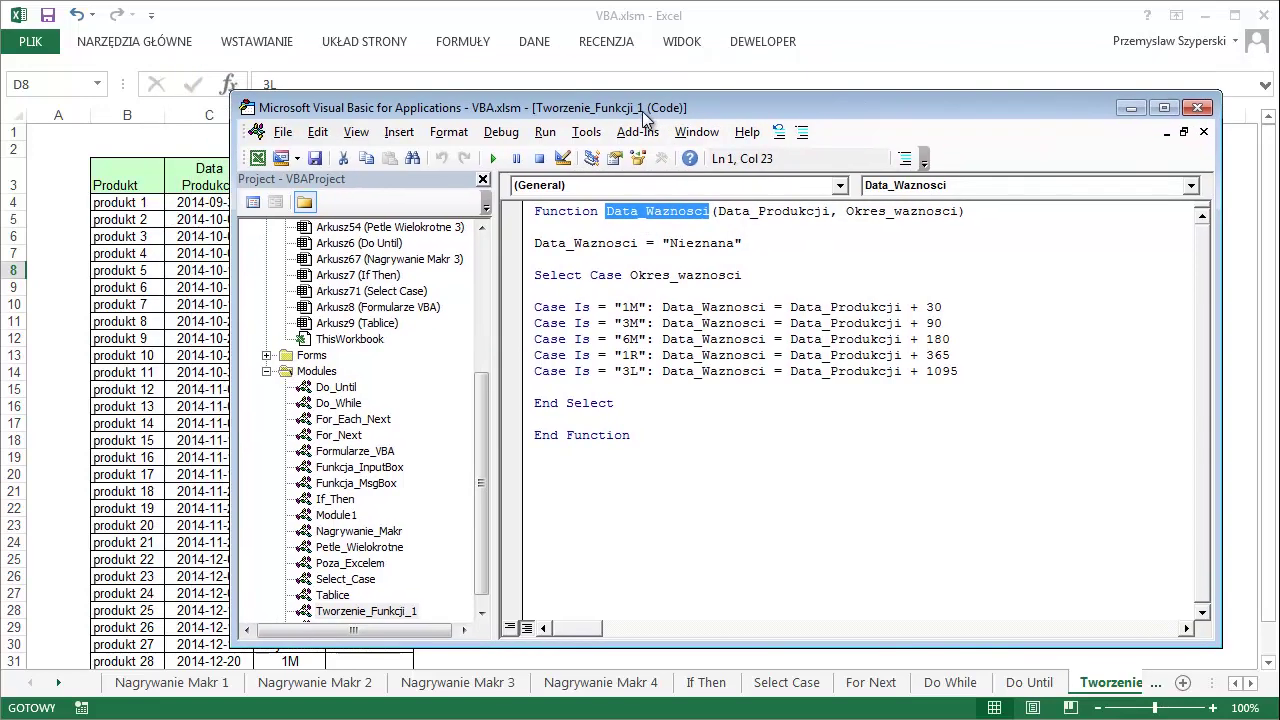
pyautogui.moveTo(560, 75); pyautogui.dragTo(646, 119)
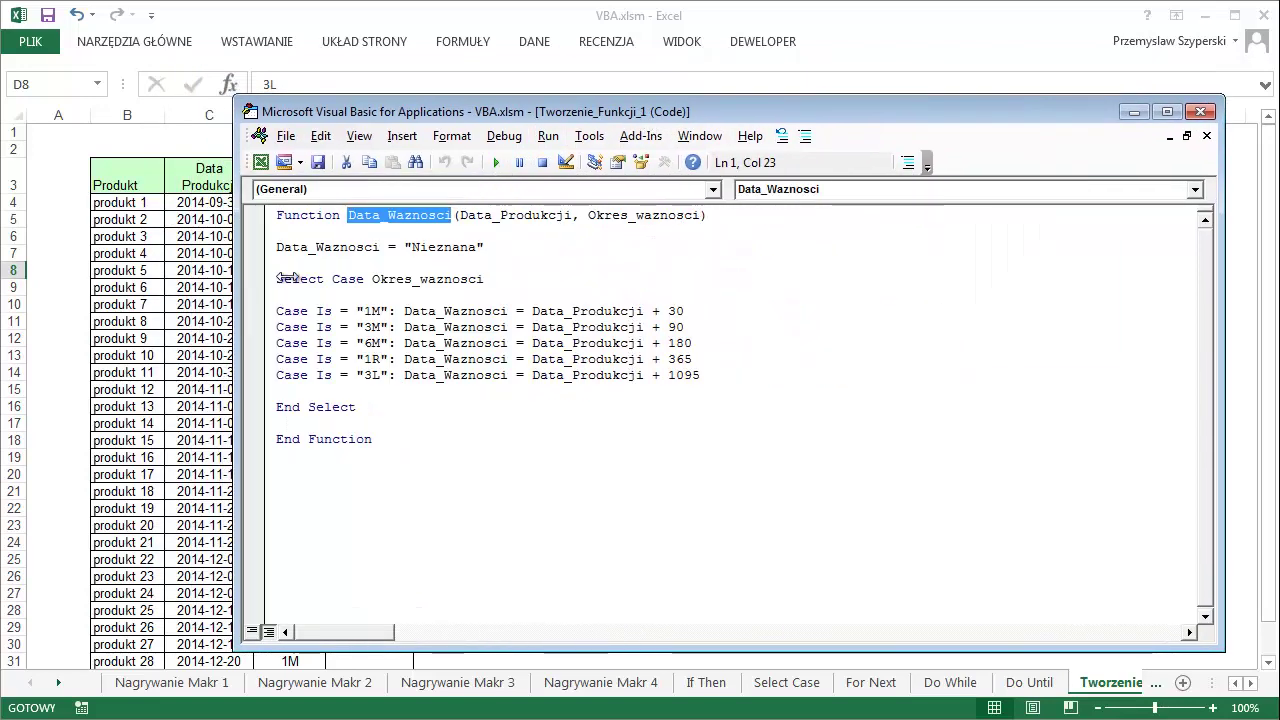
pyautogui.moveTo(247, 289); pyautogui.dragTo(440, 289)
pyautogui.moveTo(655, 96); pyautogui.dragTo(655, 141)
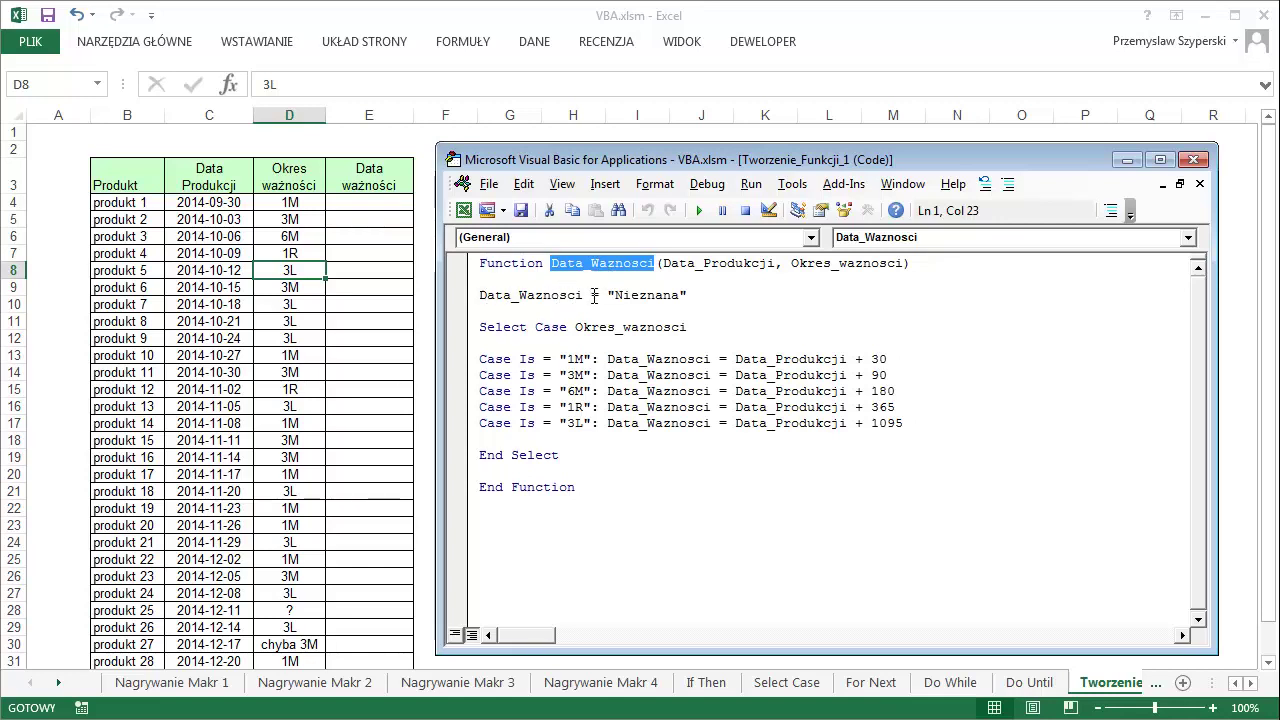
# Walk through the Nieznana default, Select Case block and End Function lines, then return to E4.
pyautogui.moveTo(479, 295); pyautogui.dragTo(706, 294)
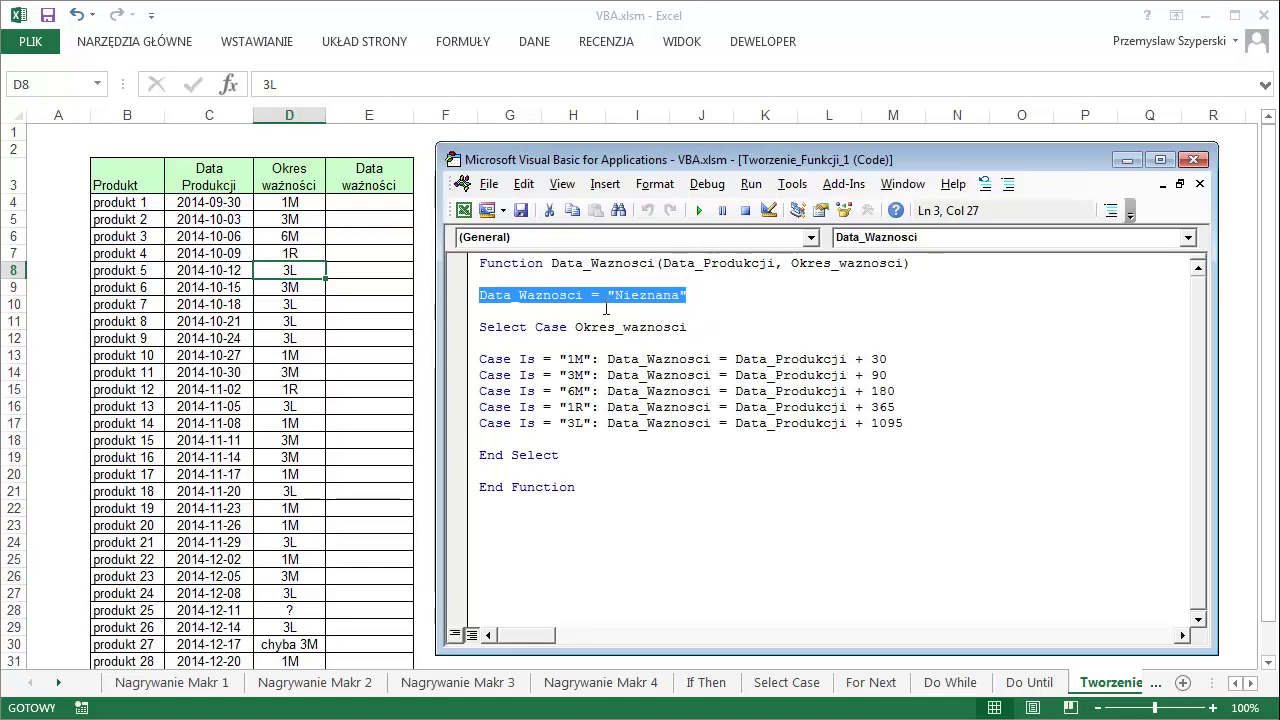
pyautogui.moveTo(478, 327)
pyautogui.mouseDown()
pyautogui.moveTo(684, 327)
pyautogui.moveTo(601, 456)
pyautogui.mouseUp()
pyautogui.click(585, 422)
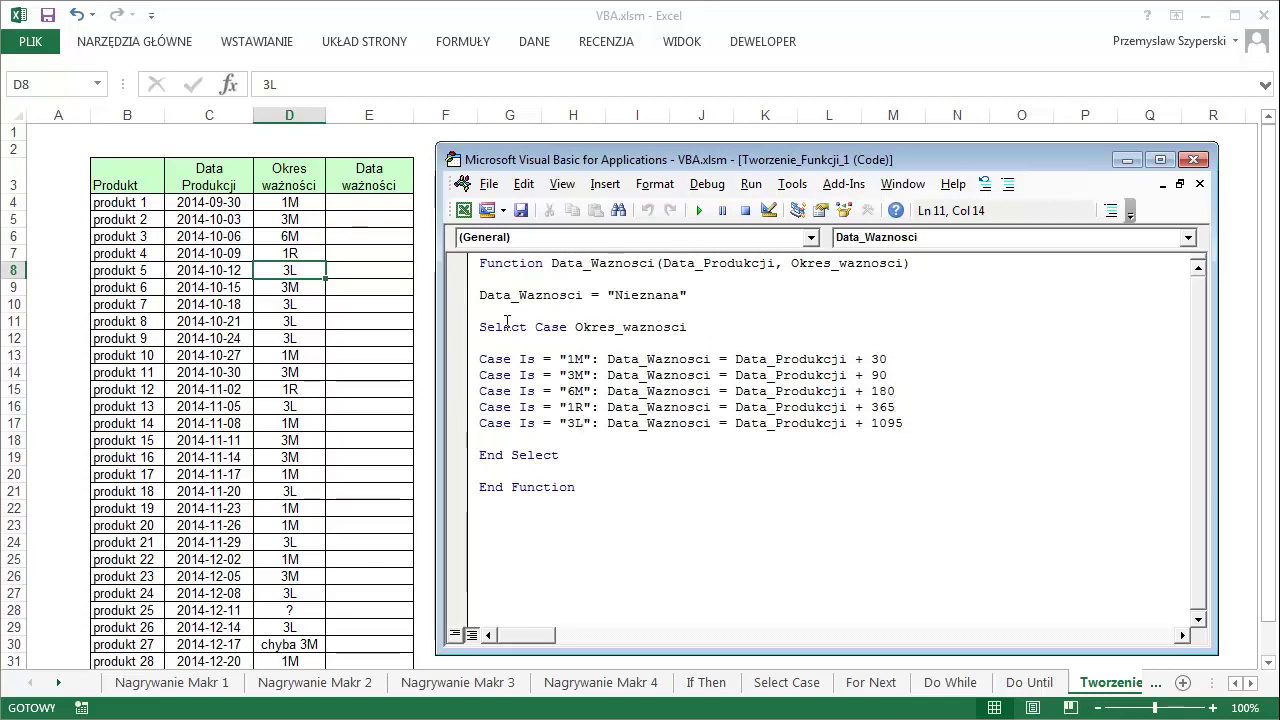
pyautogui.moveTo(561, 456); pyautogui.dragTo(479, 327)
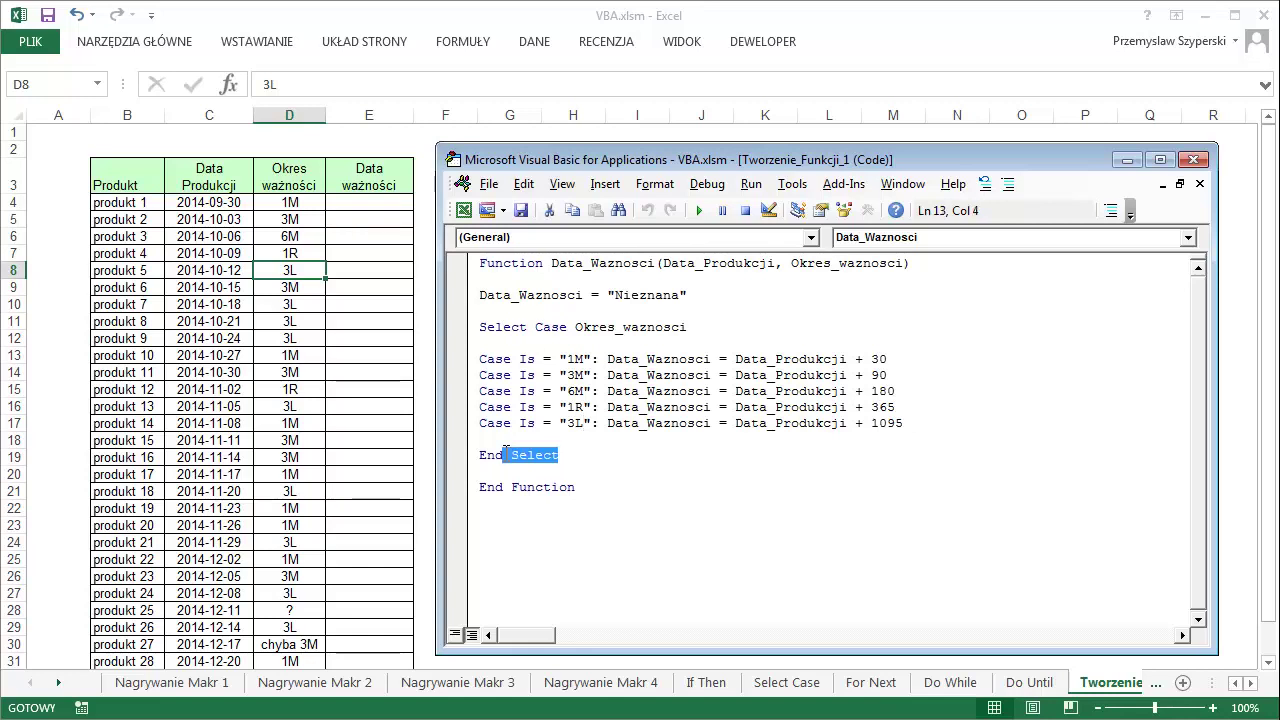
pyautogui.click(563, 456)
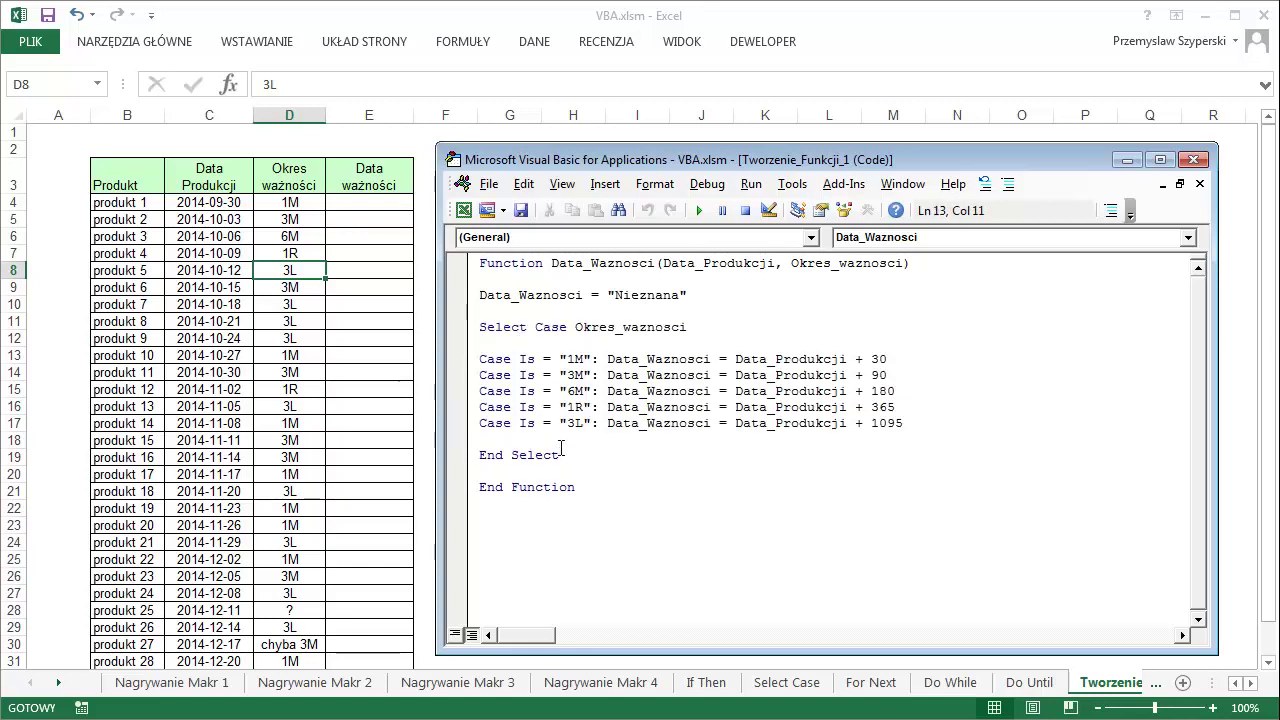
pyautogui.moveTo(576, 487); pyautogui.dragTo(474, 487)
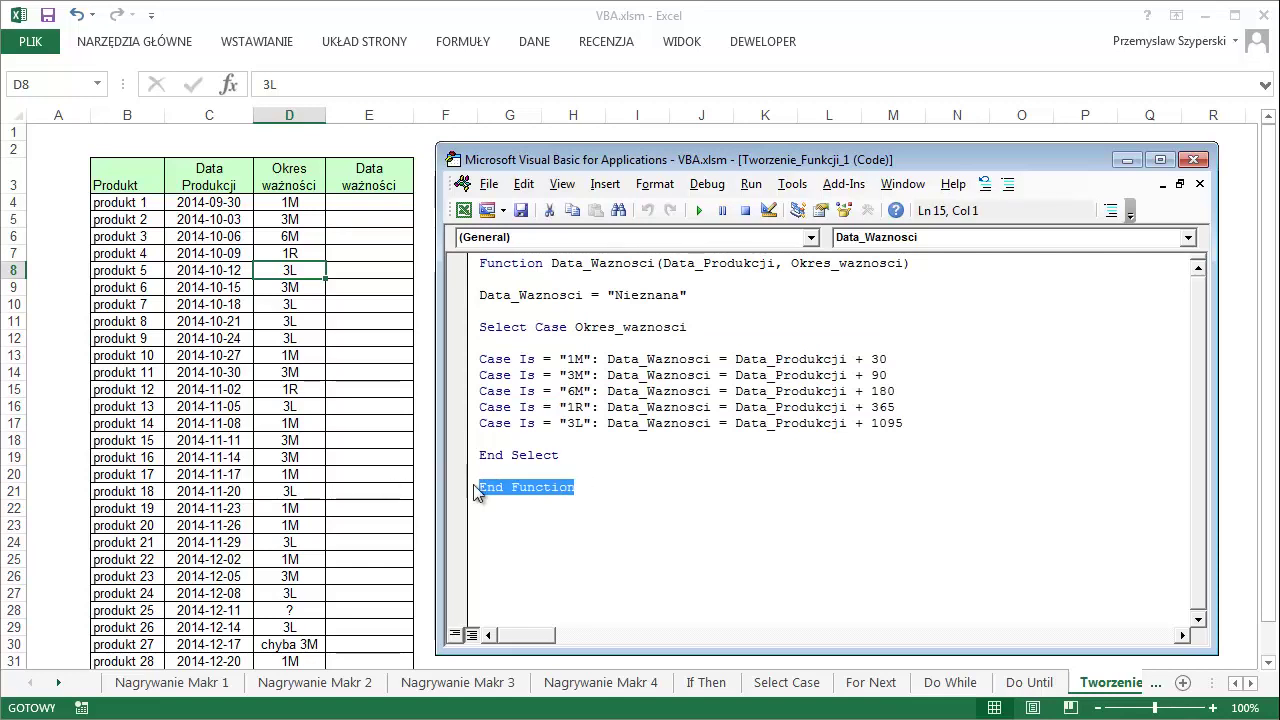
pyautogui.click(373, 203)
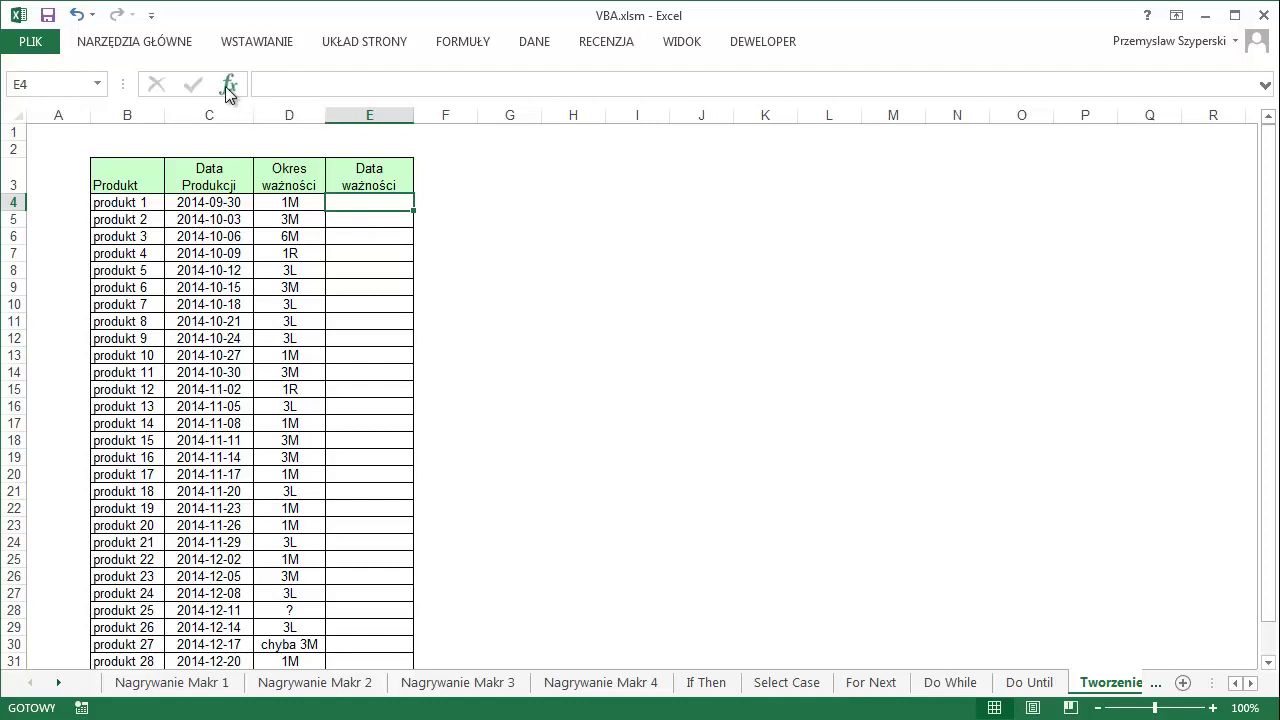
# Insert the user-defined function Data_Waznosci into cell E4.
pyautogui.click(229, 86)
pyautogui.click(585, 277)
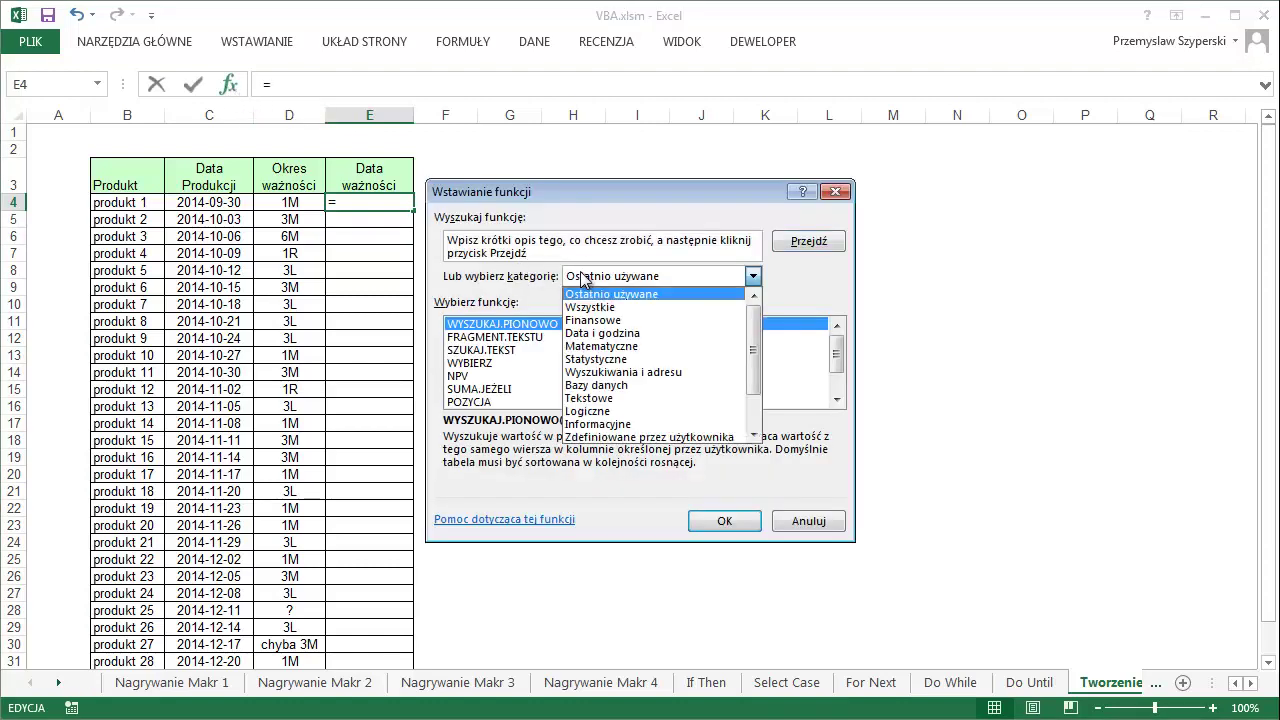
pyautogui.click(669, 438)
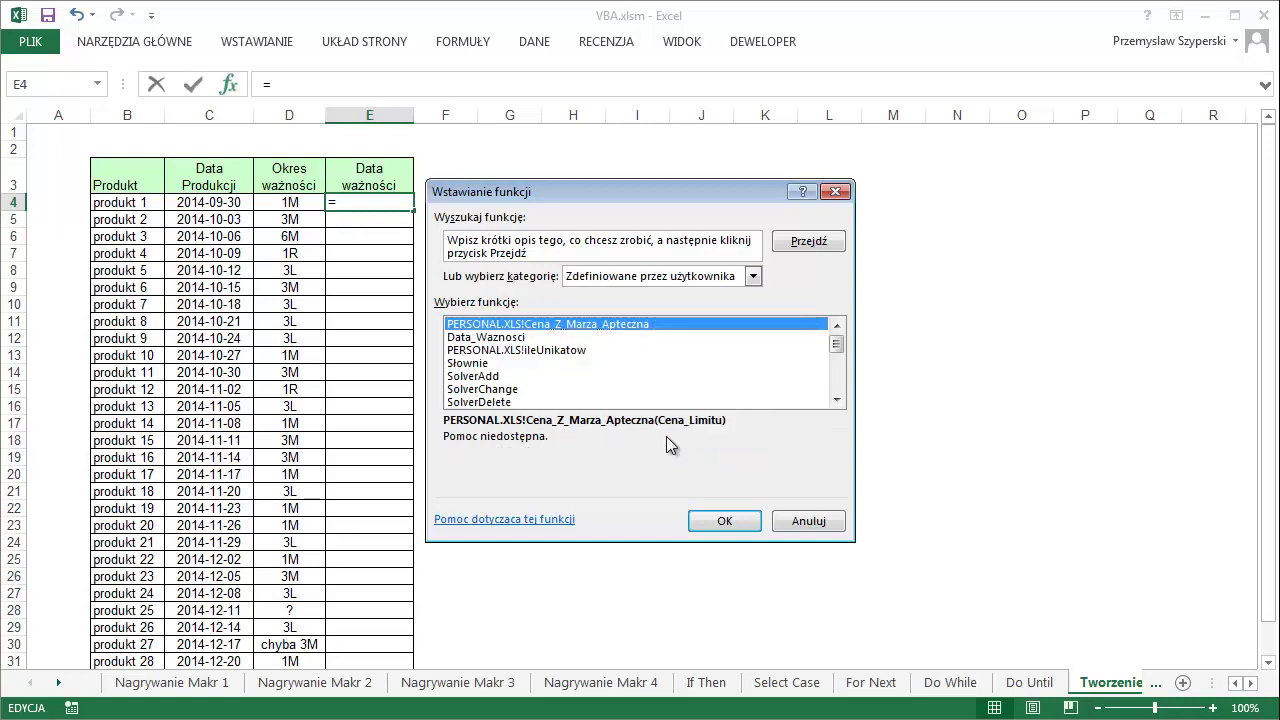
pyautogui.click(517, 339)
pyautogui.click(709, 519)
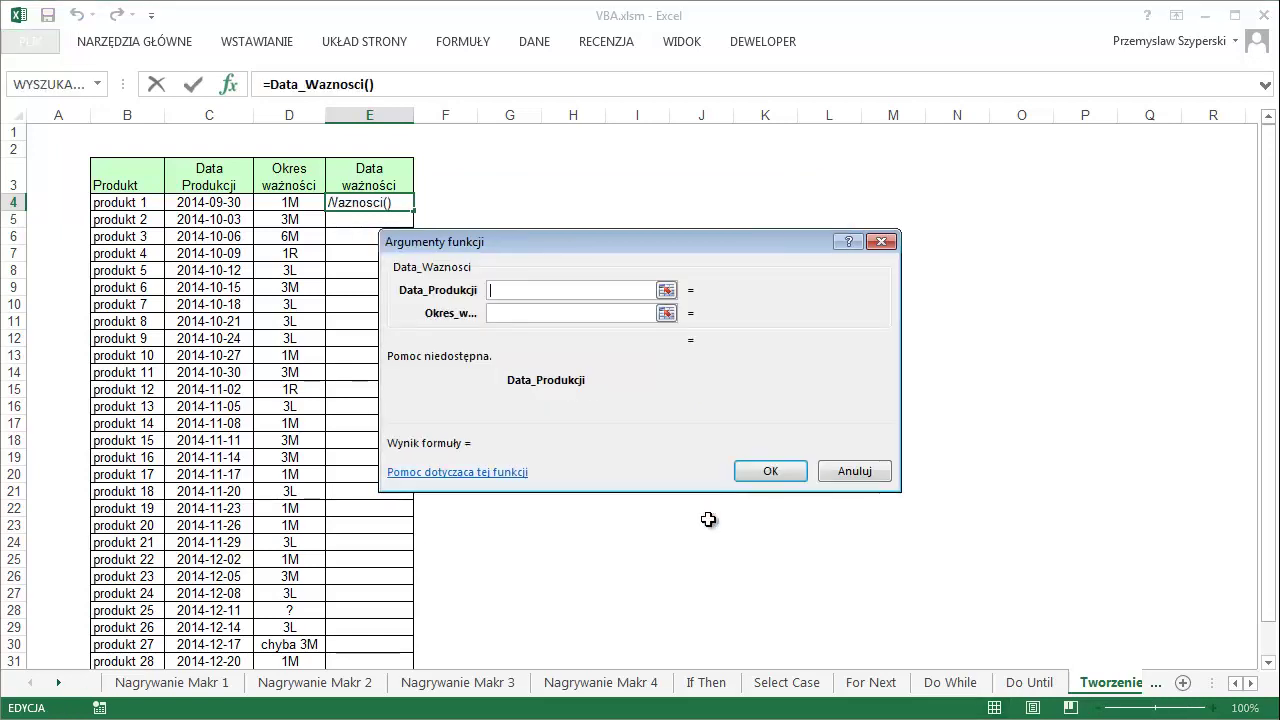
# Set Data_Waznosci's arguments to C4 and D4 and confirm the formula.
pyautogui.moveTo(498, 240); pyautogui.dragTo(588, 183)
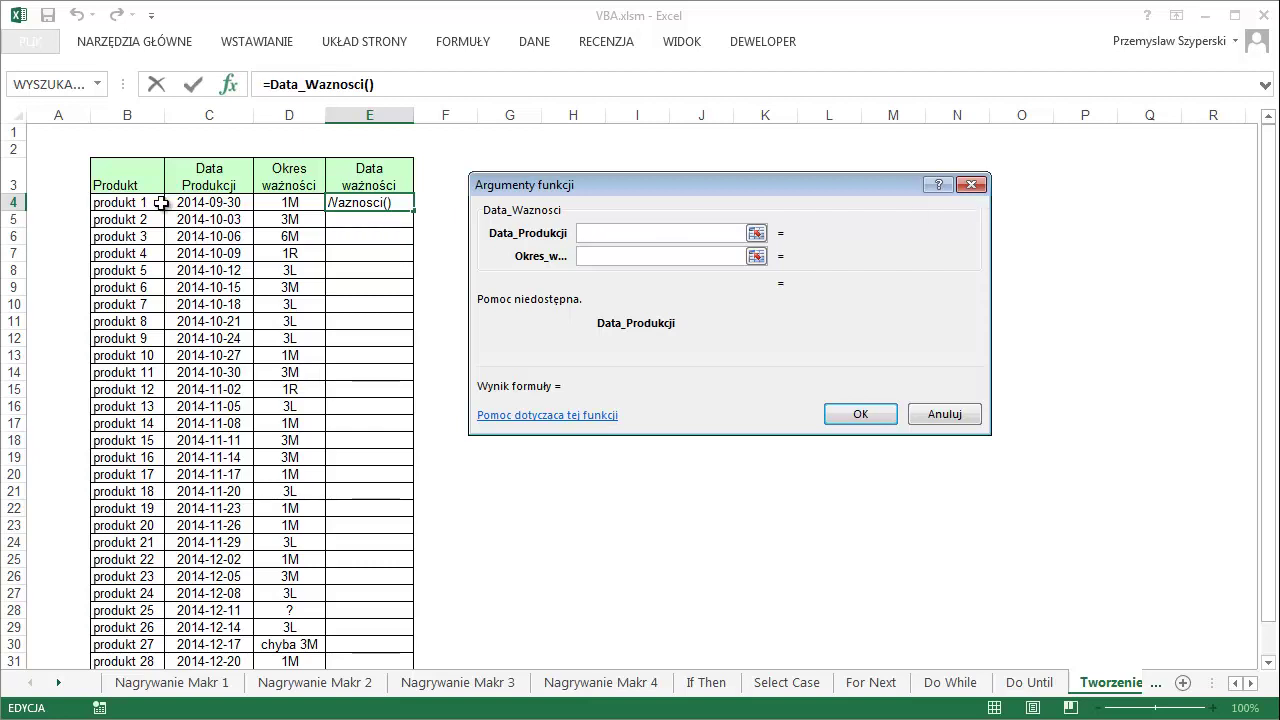
pyautogui.click(200, 202)
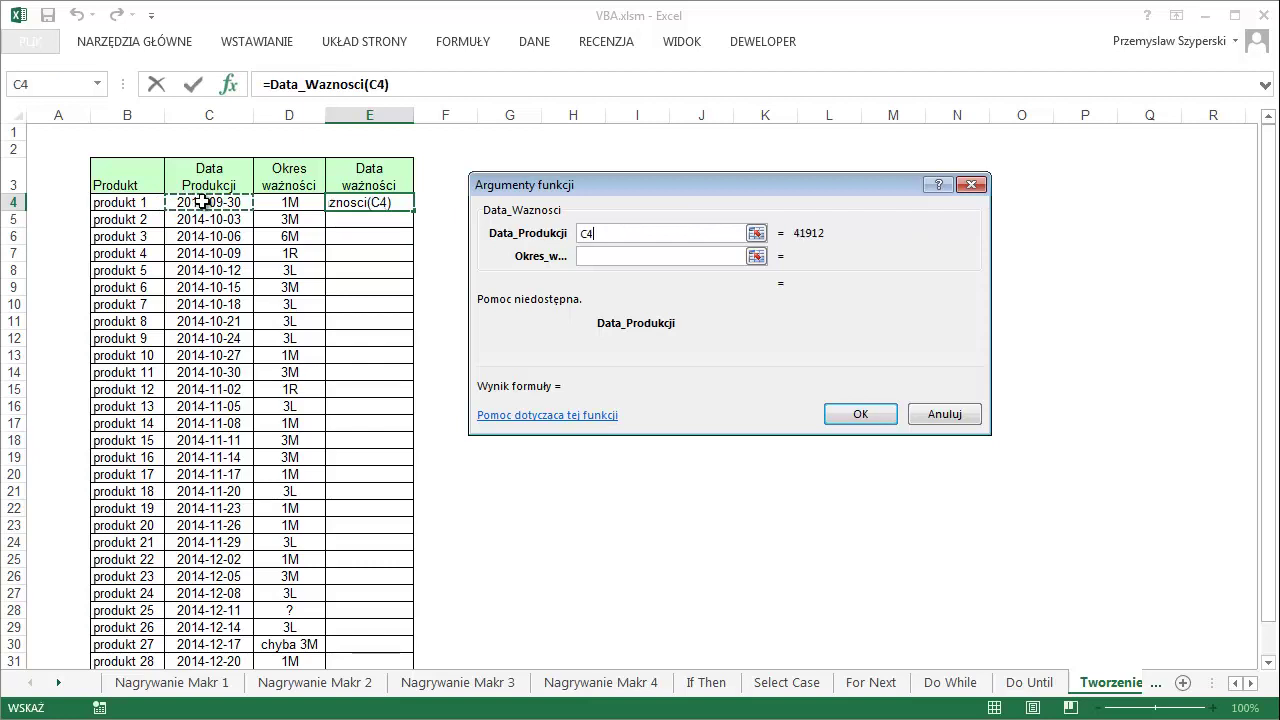
pyautogui.click(621, 256)
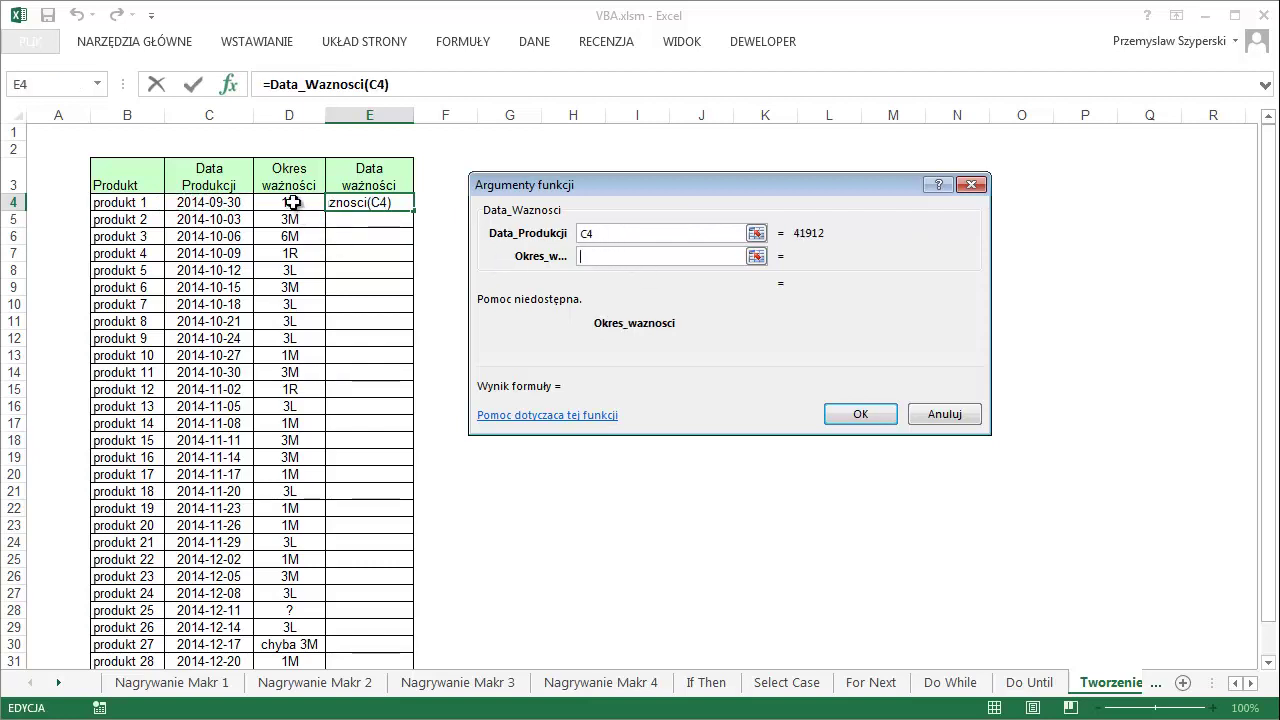
pyautogui.click(292, 202)
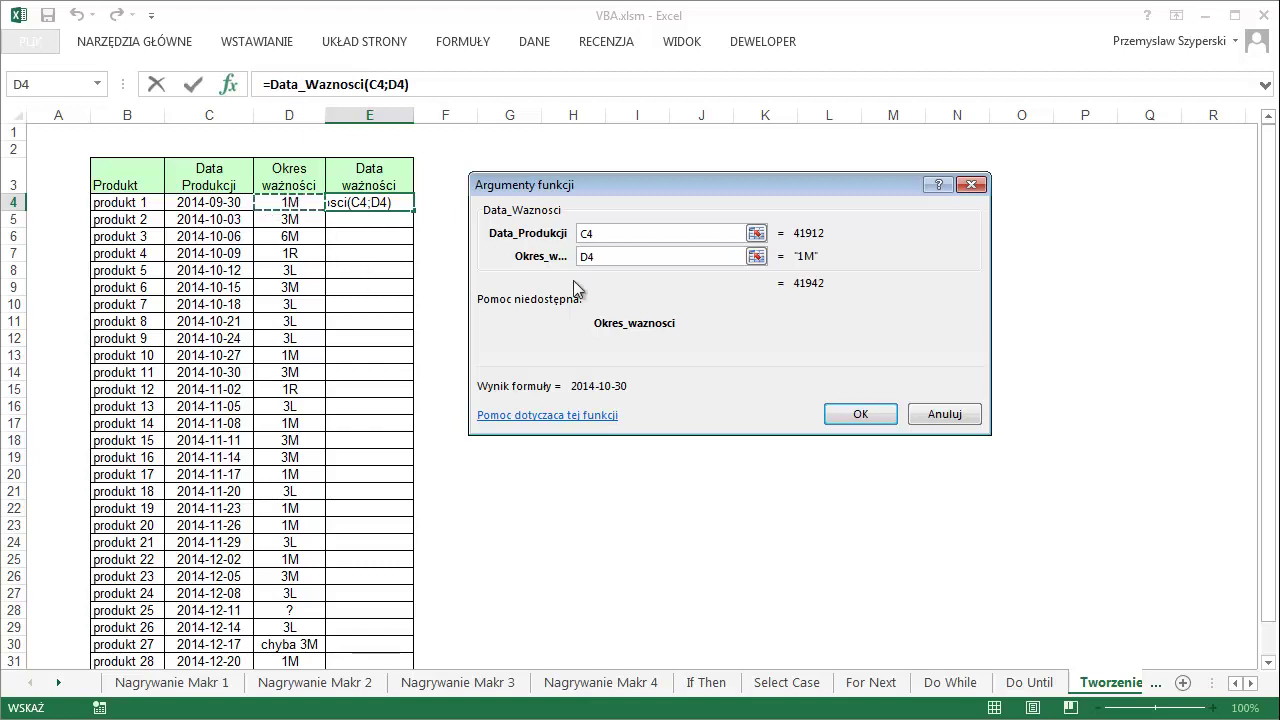
pyautogui.click(858, 416)
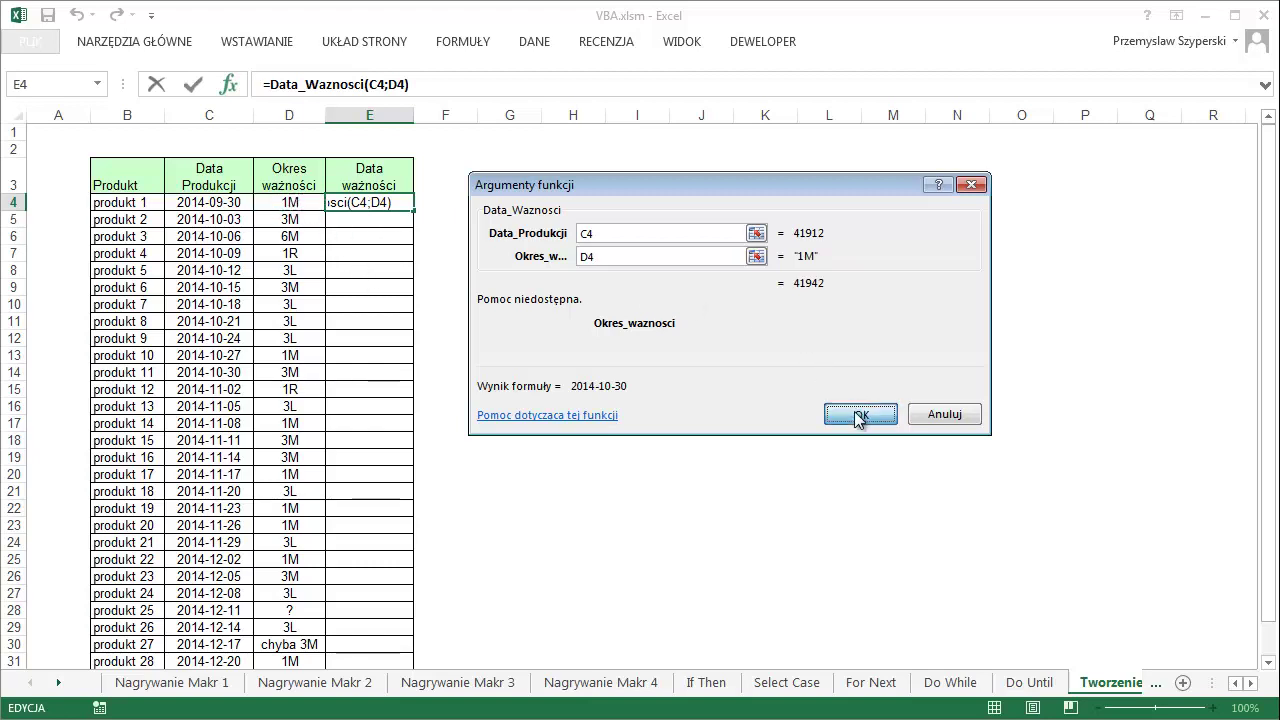
pyautogui.doubleClick(414, 212)
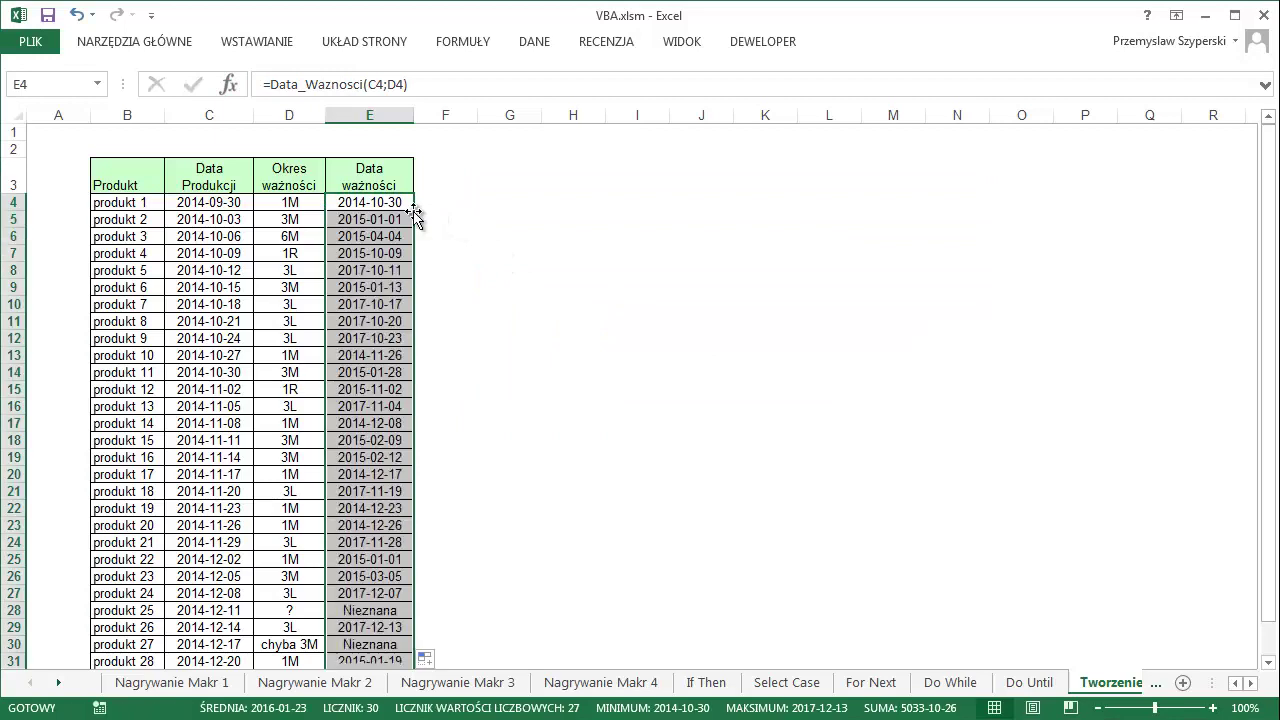
pyautogui.press('Down')
pyautogui.click(400, 252)
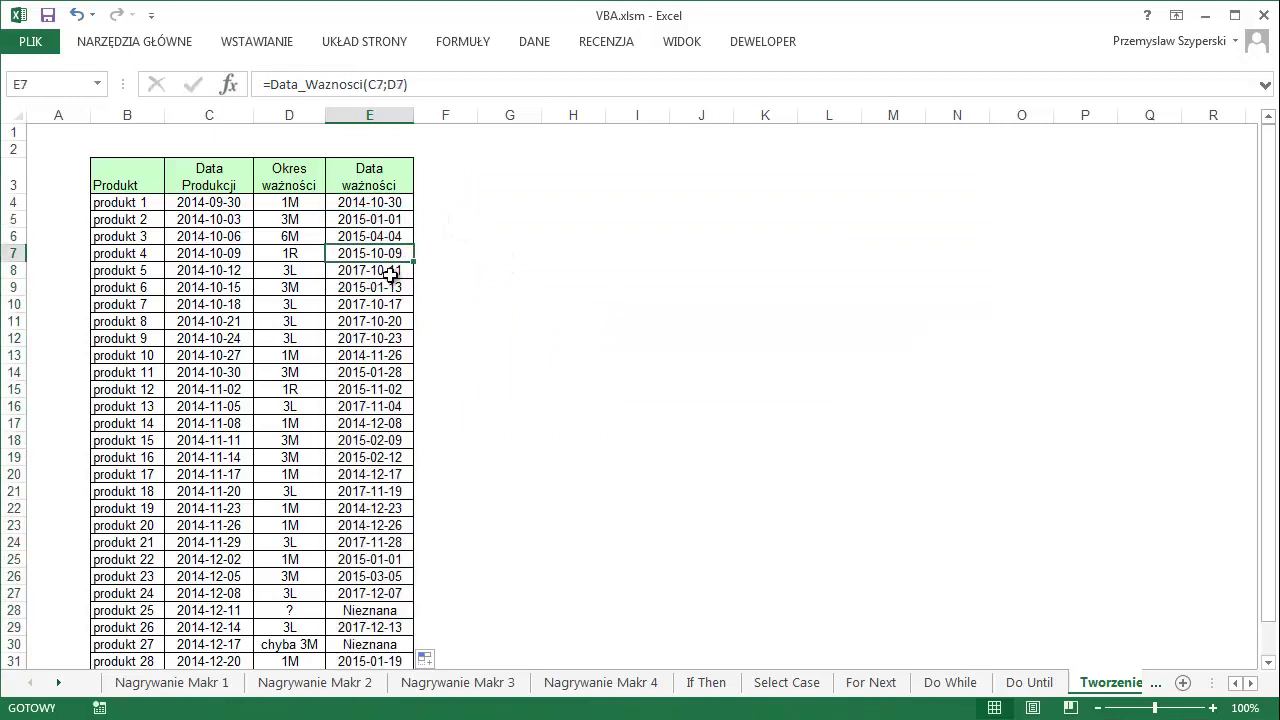
pyautogui.click(386, 303)
pyautogui.click(385, 356)
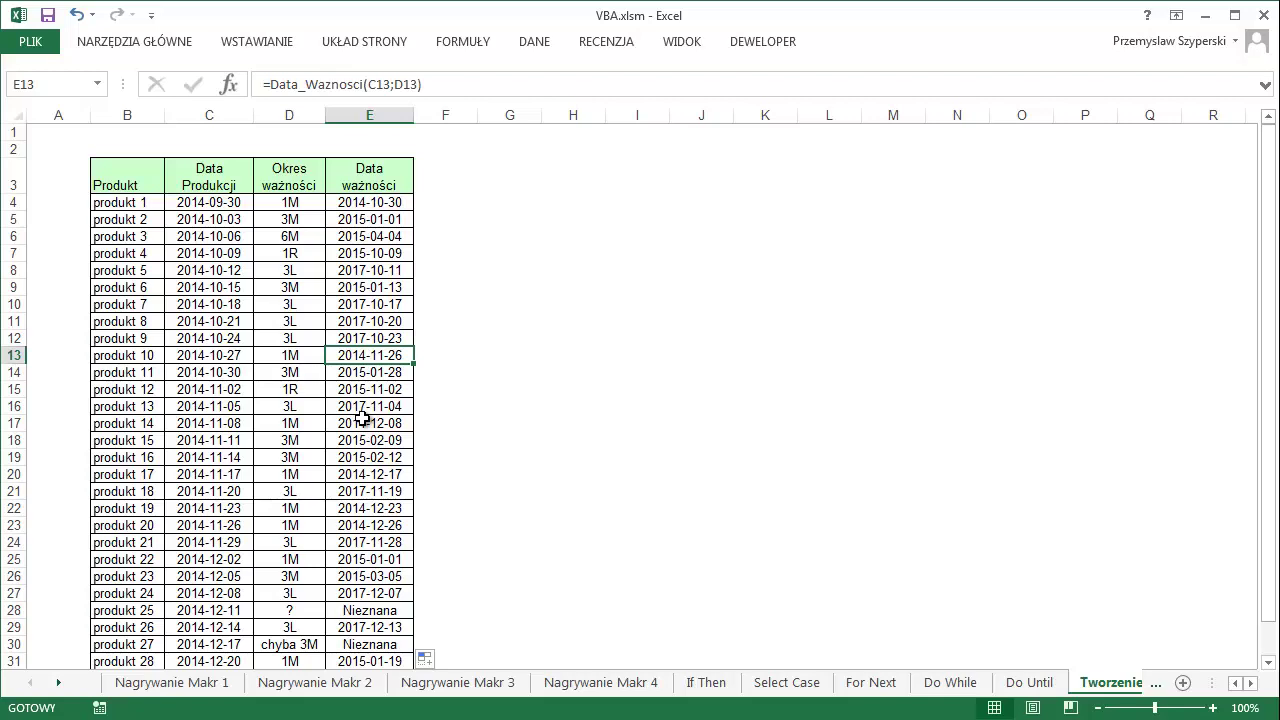
pyautogui.scroll(-4, 362, 418)
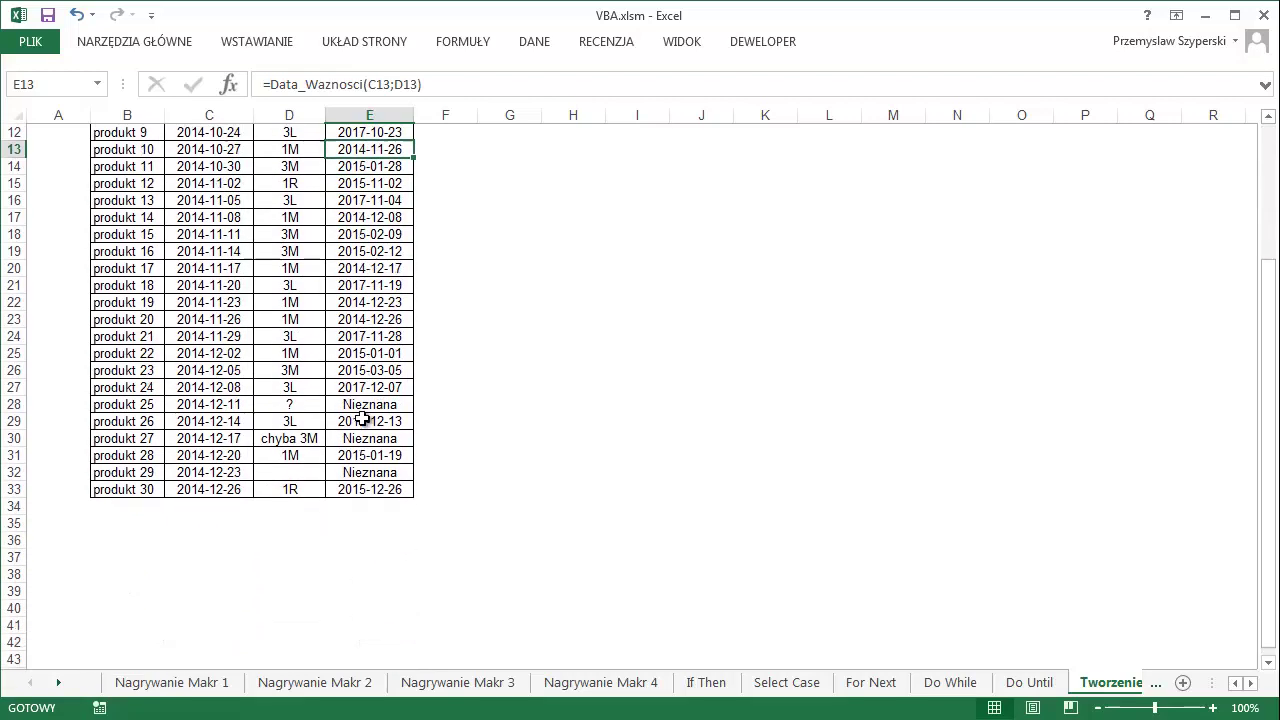
pyautogui.scroll(-1, 364, 328)
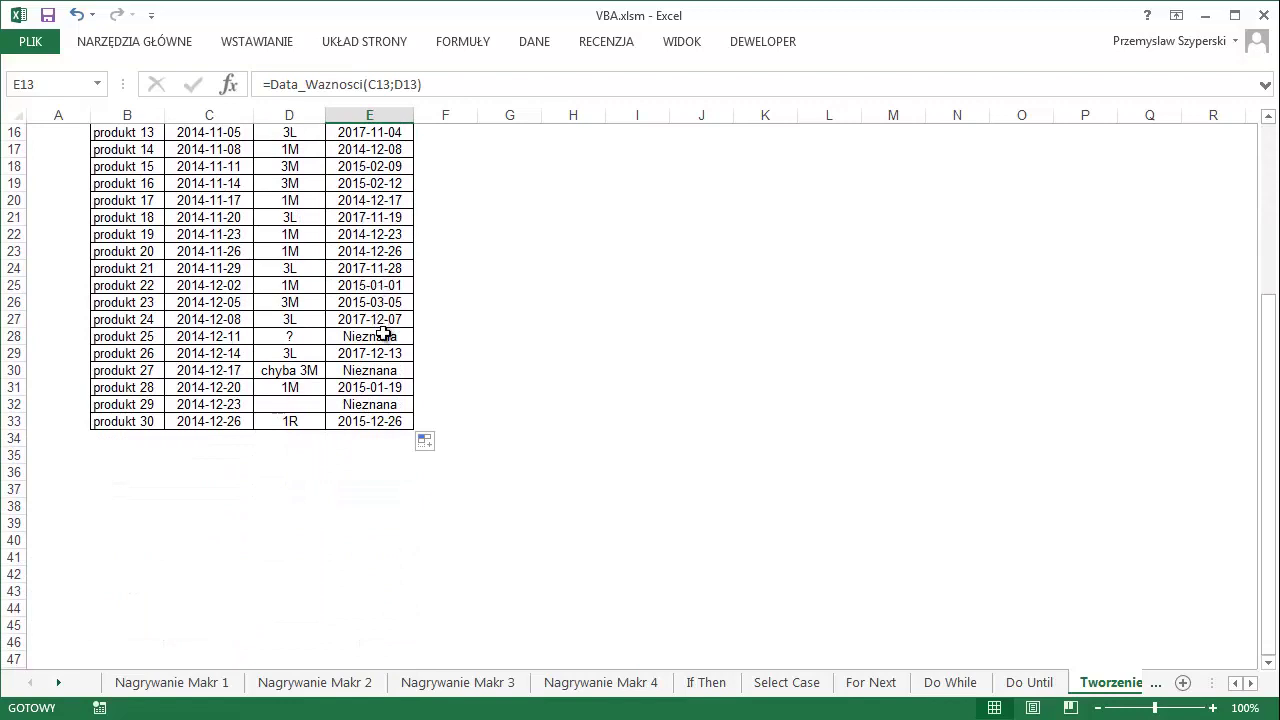
pyautogui.click(384, 336)
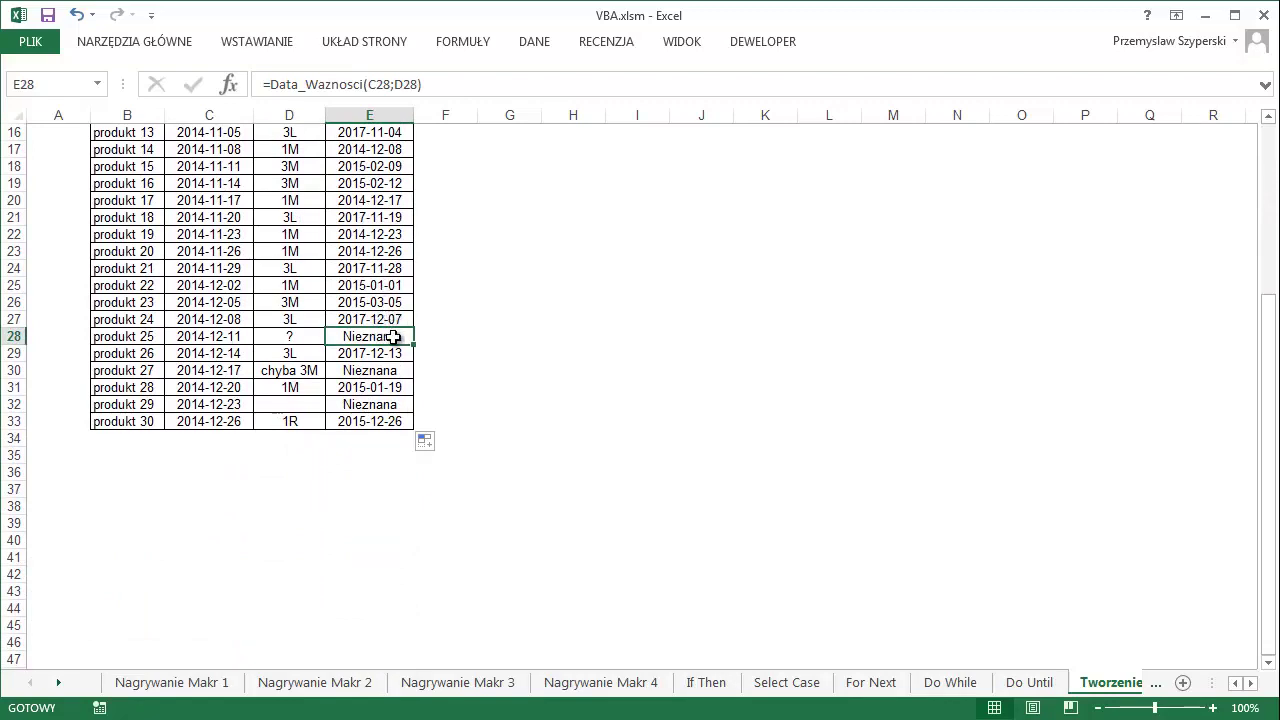
pyautogui.click(305, 337)
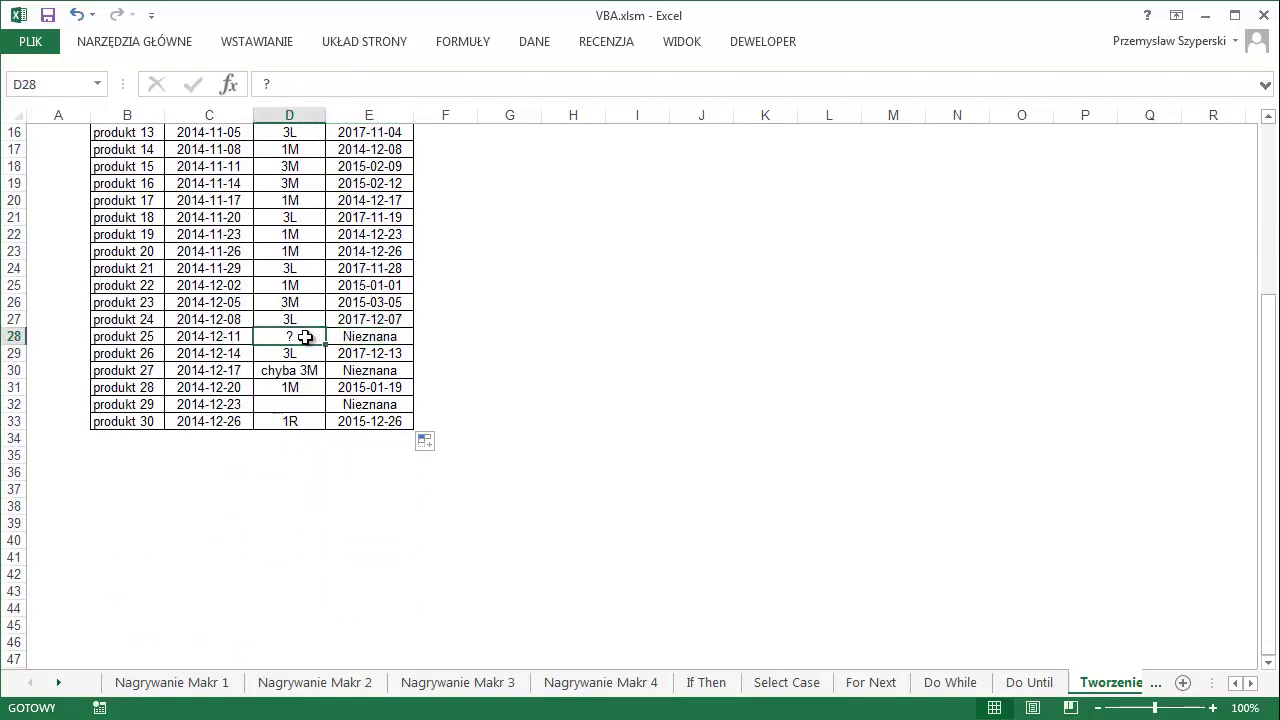
pyautogui.click(306, 369)
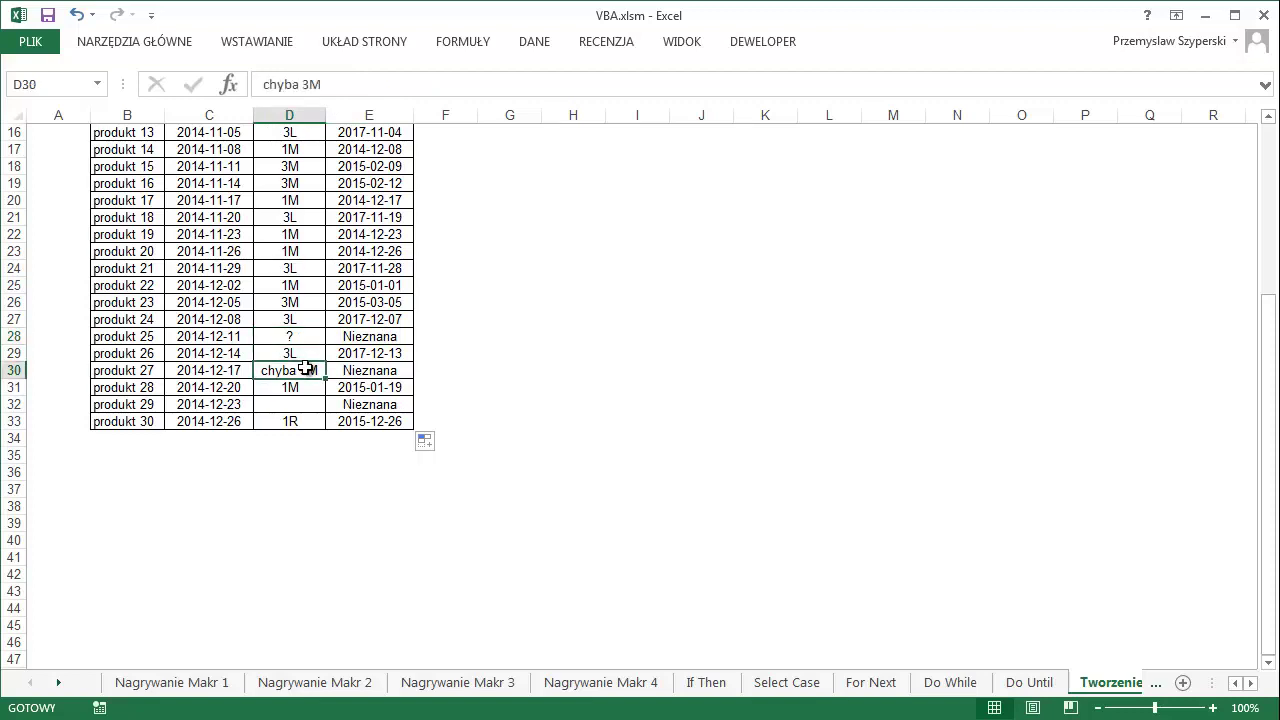
pyautogui.click(372, 404)
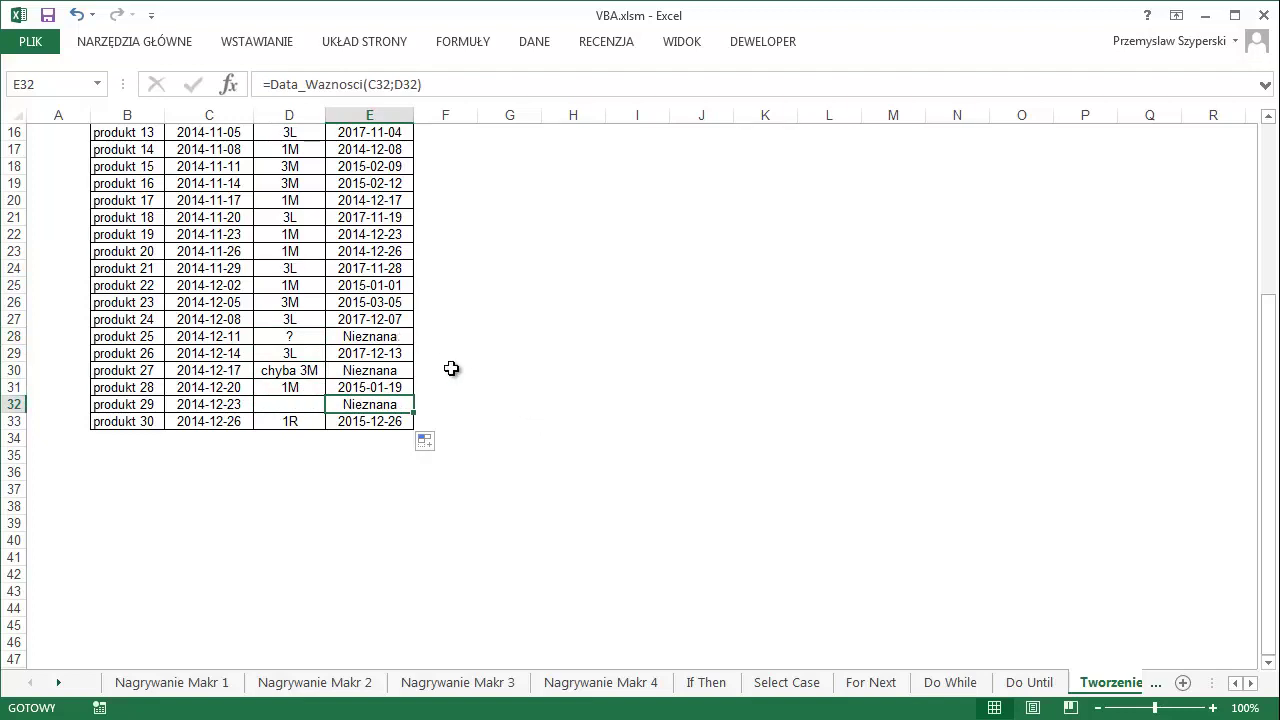
pyautogui.scroll(5, 451, 368)
pyautogui.scroll(-2, 386, 634)
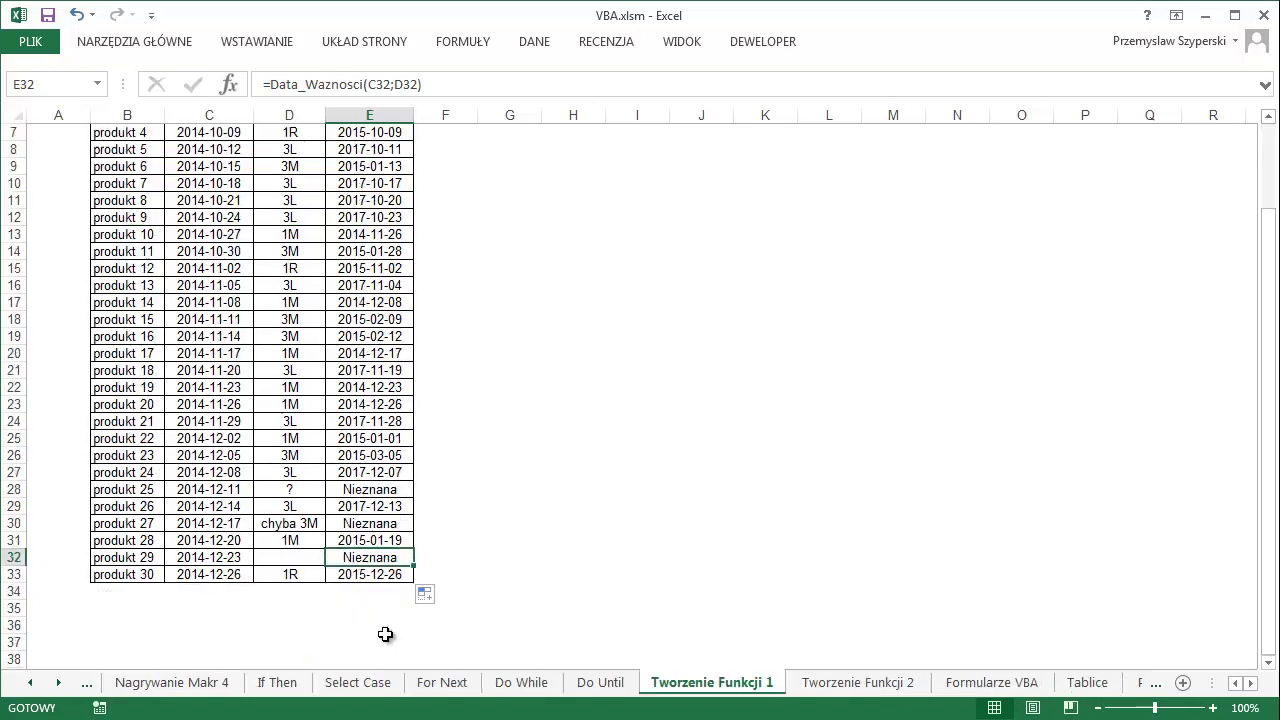
pyautogui.scroll(2, 385, 633)
# Type =Data_Waznosci(C4;D4) directly into F4, returning the unformatted value 41942.
pyautogui.click(439, 207)
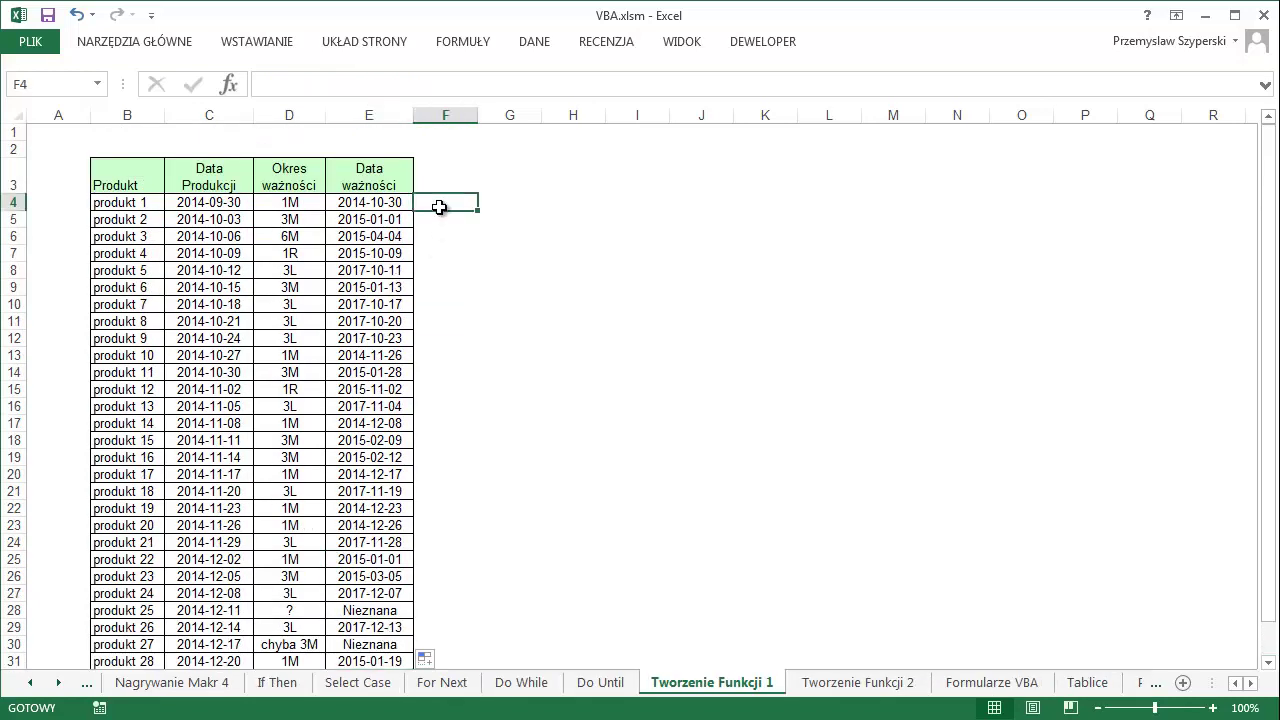
pyautogui.write('=data')
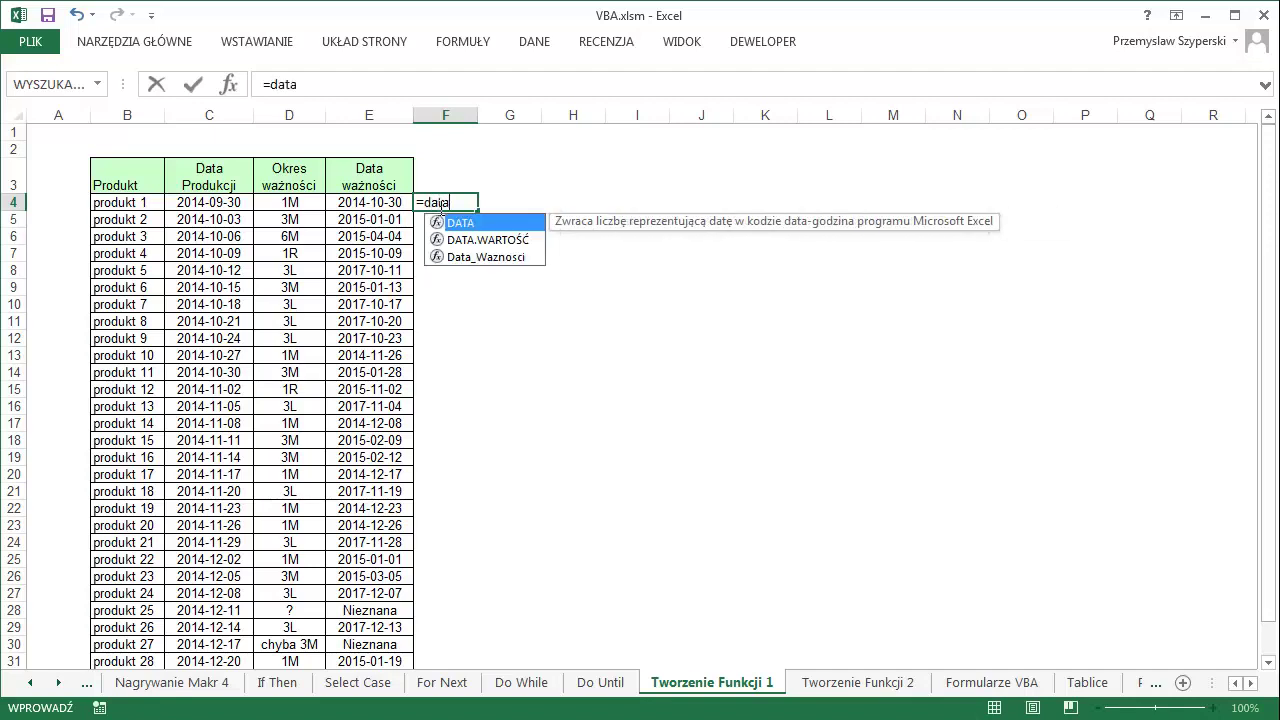
pyautogui.click(510, 258)
pyautogui.doubleClick(508, 256)
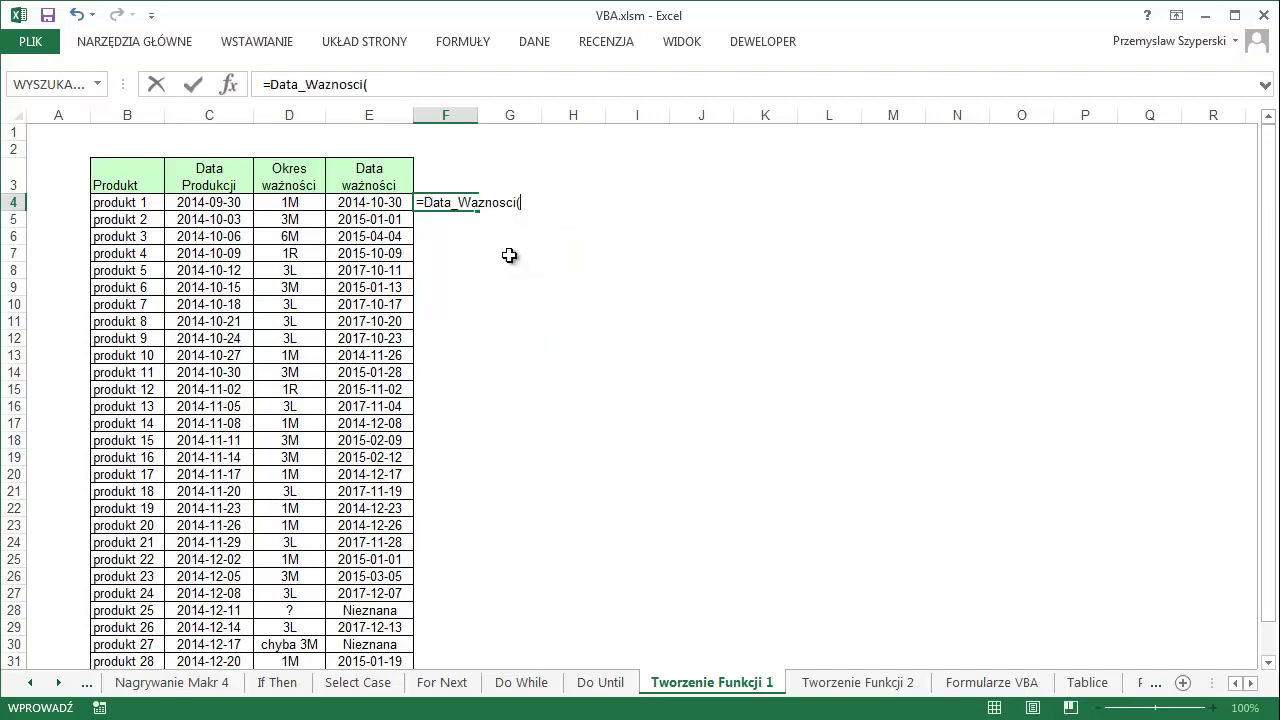
pyautogui.click(222, 202)
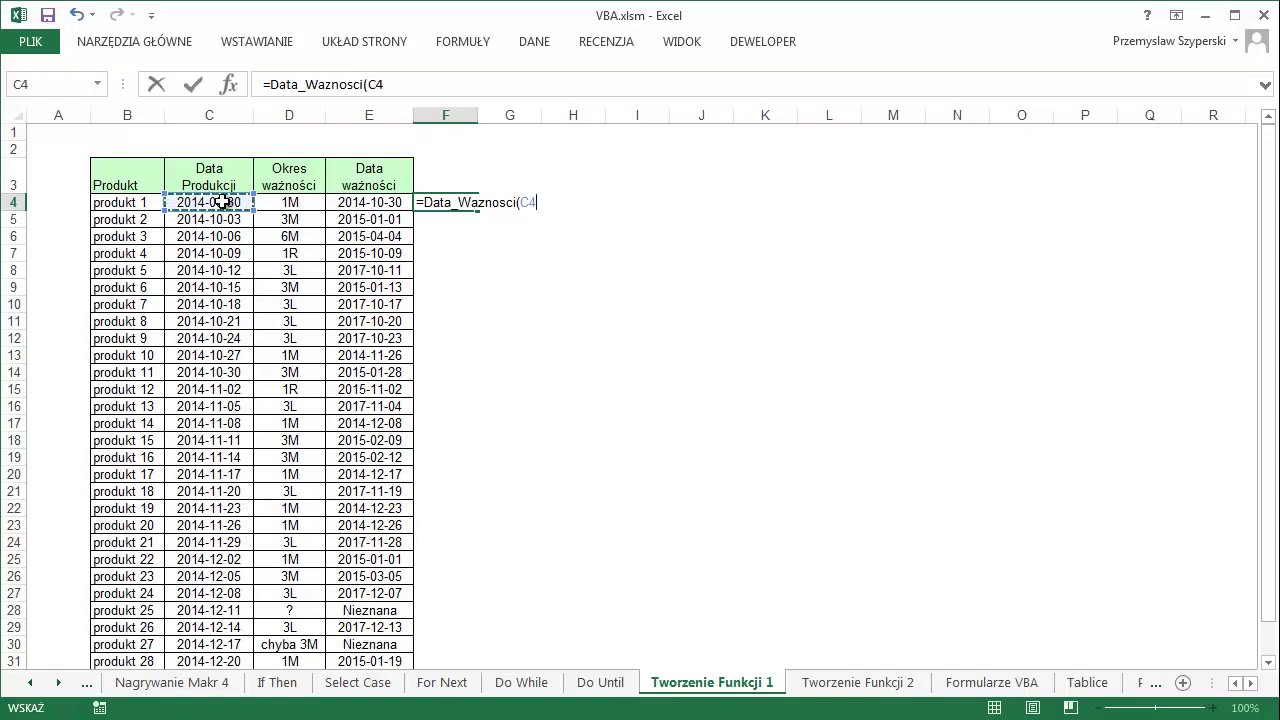
pyautogui.write(';')
pyautogui.click(275, 205)
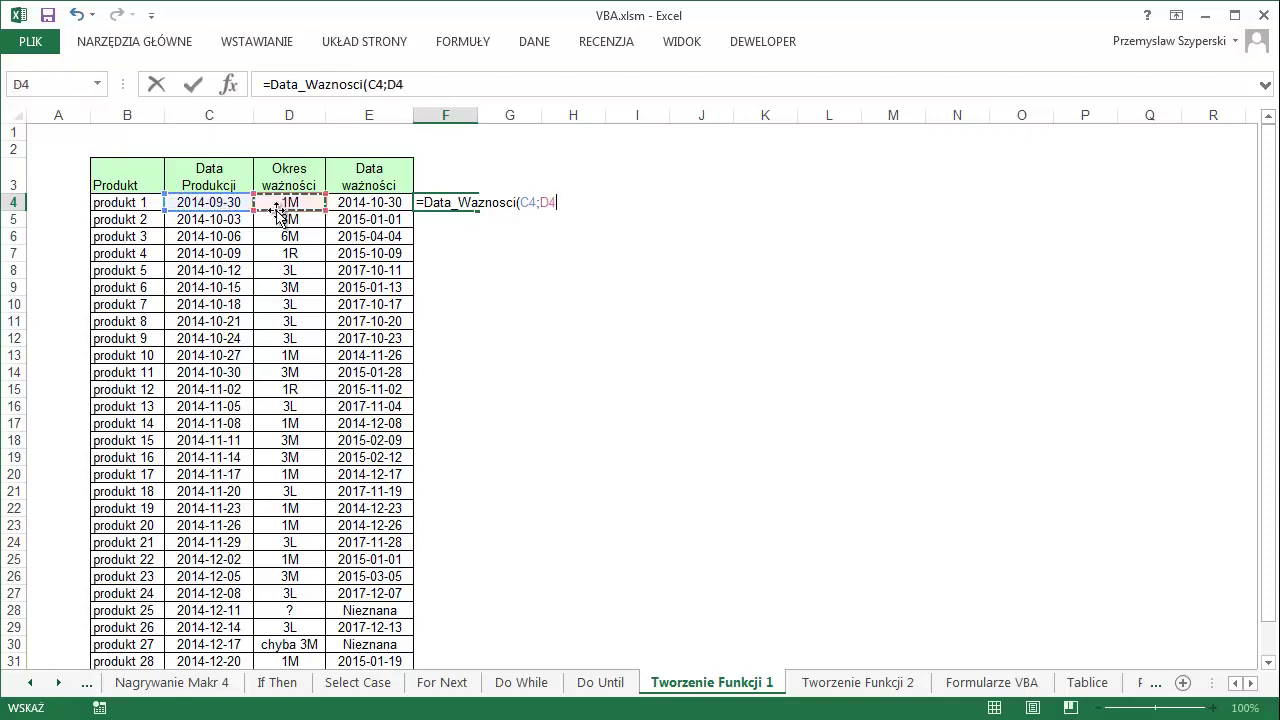
pyautogui.press('Return')
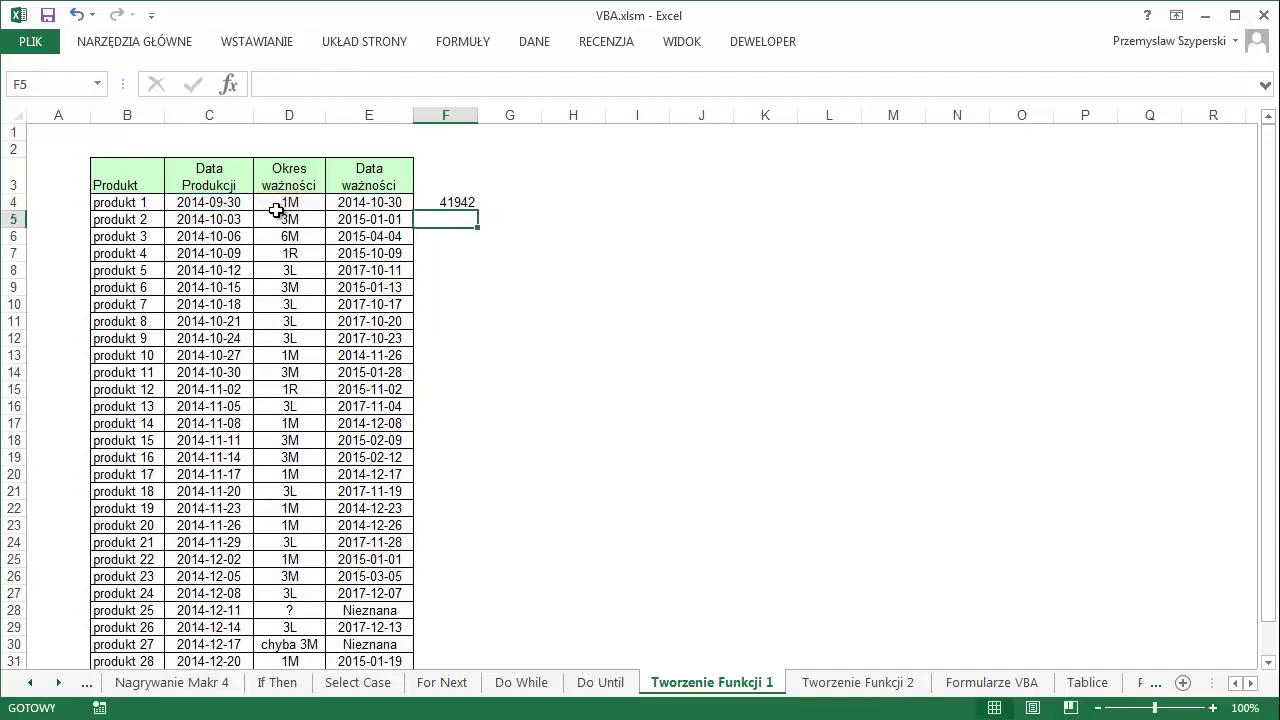
pyautogui.click(470, 201)
# Format cell F4 with the Data number format.
pyautogui.rightClick(469, 201)
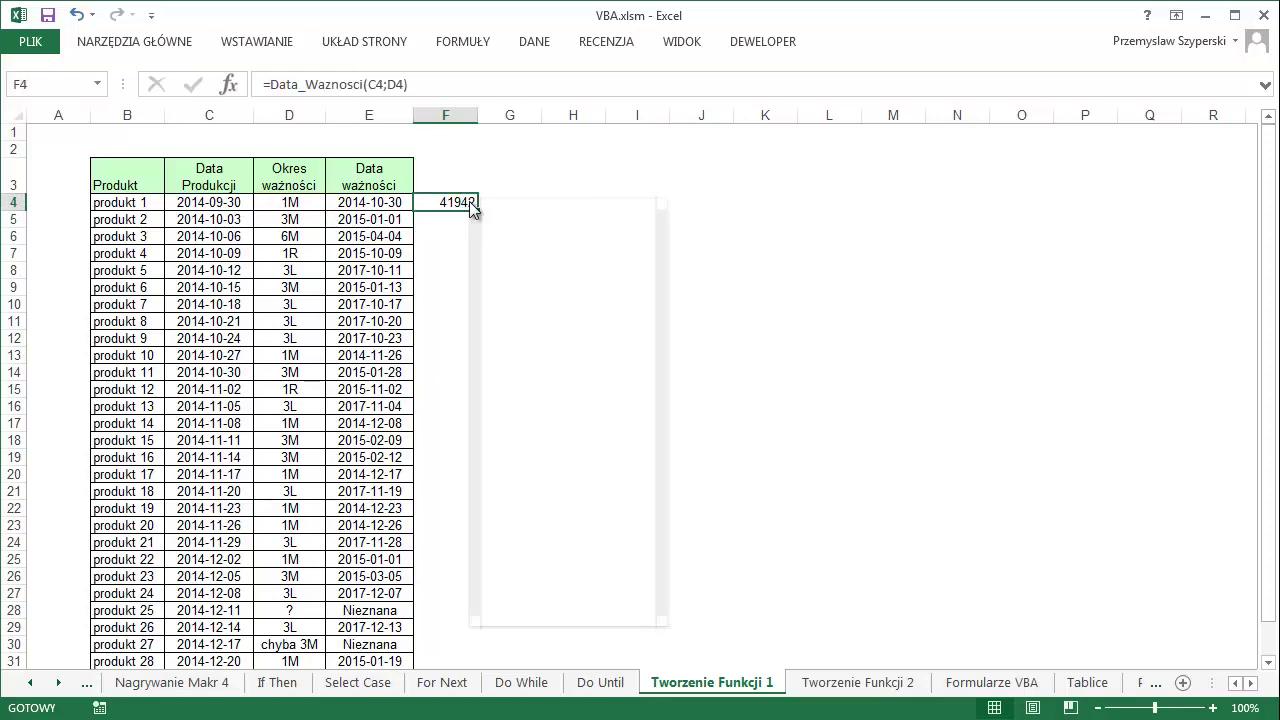
pyautogui.click(567, 510)
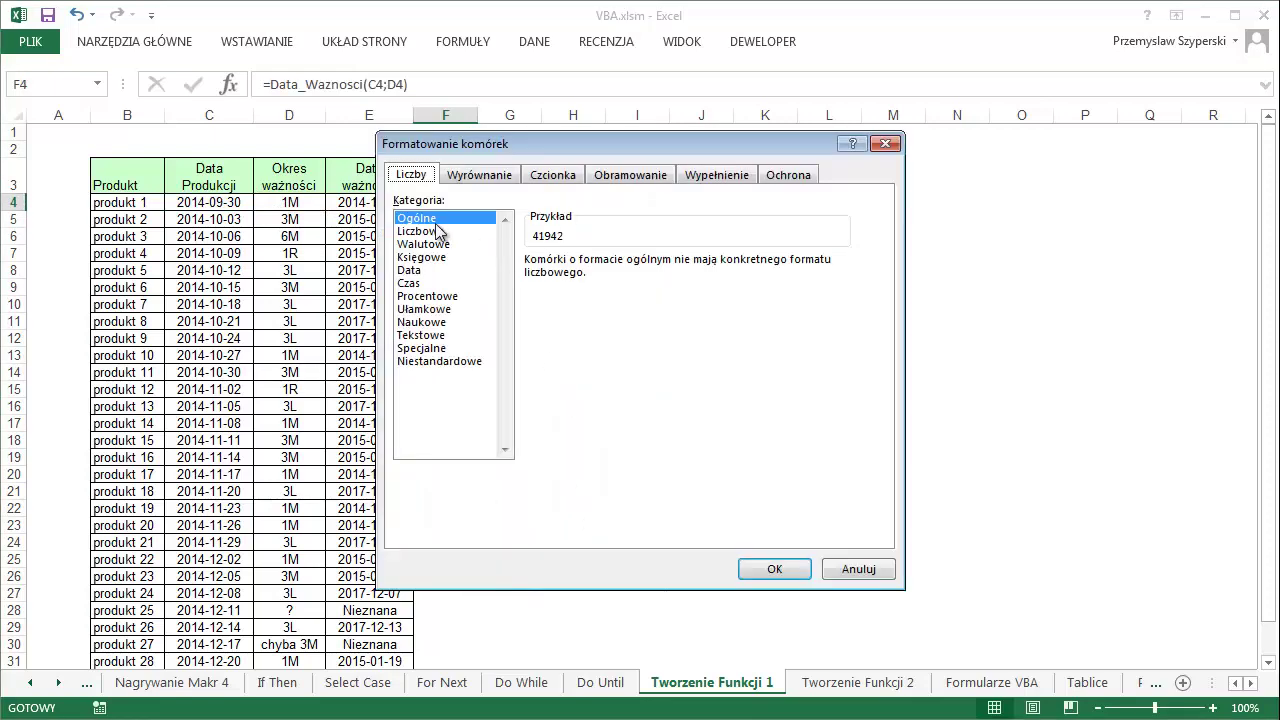
pyautogui.click(431, 270)
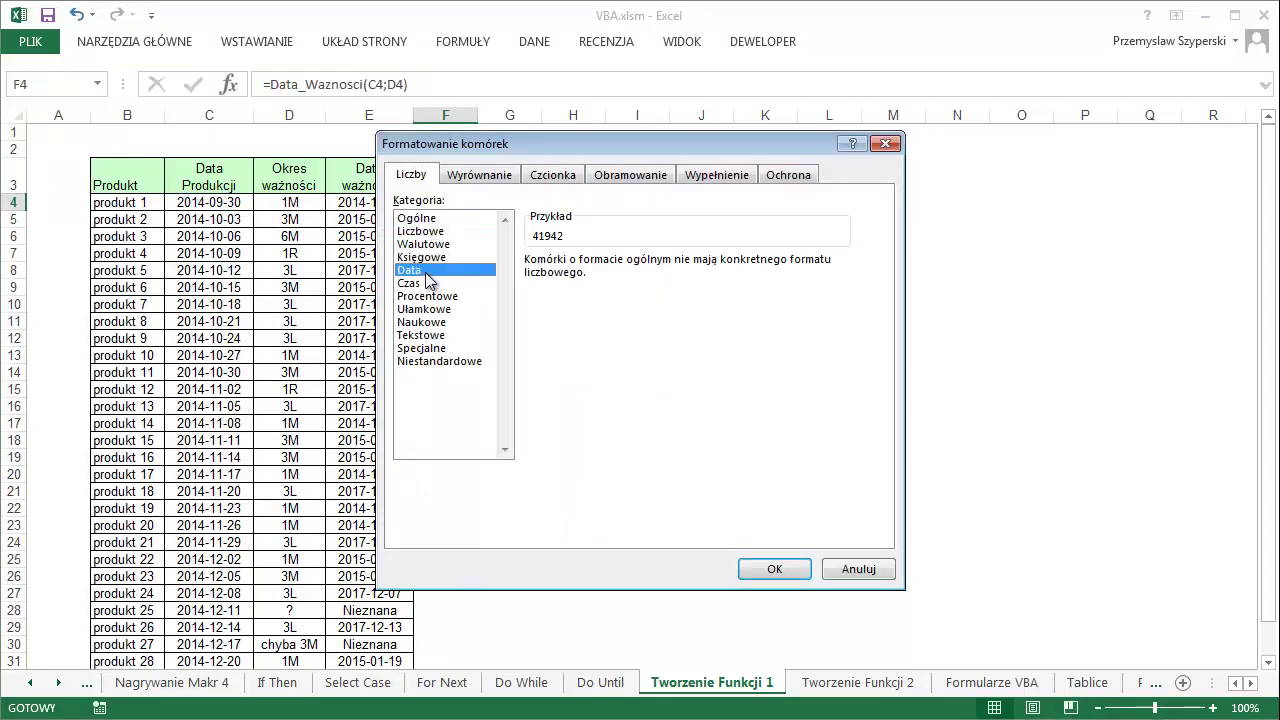
pyautogui.press('Return')
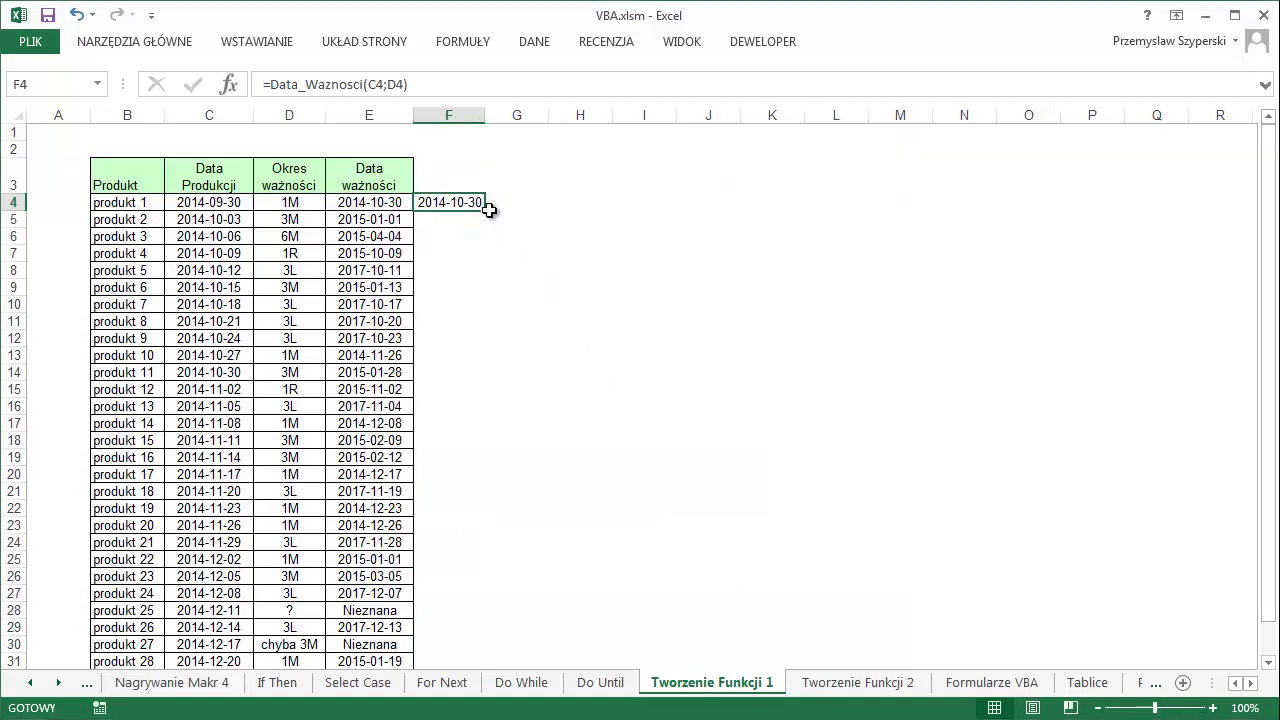
# Fill the F4 formula down column F and compare it with E4.
pyautogui.moveTo(484, 211); pyautogui.dragTo(484, 211)
pyautogui.doubleClick(484, 211)
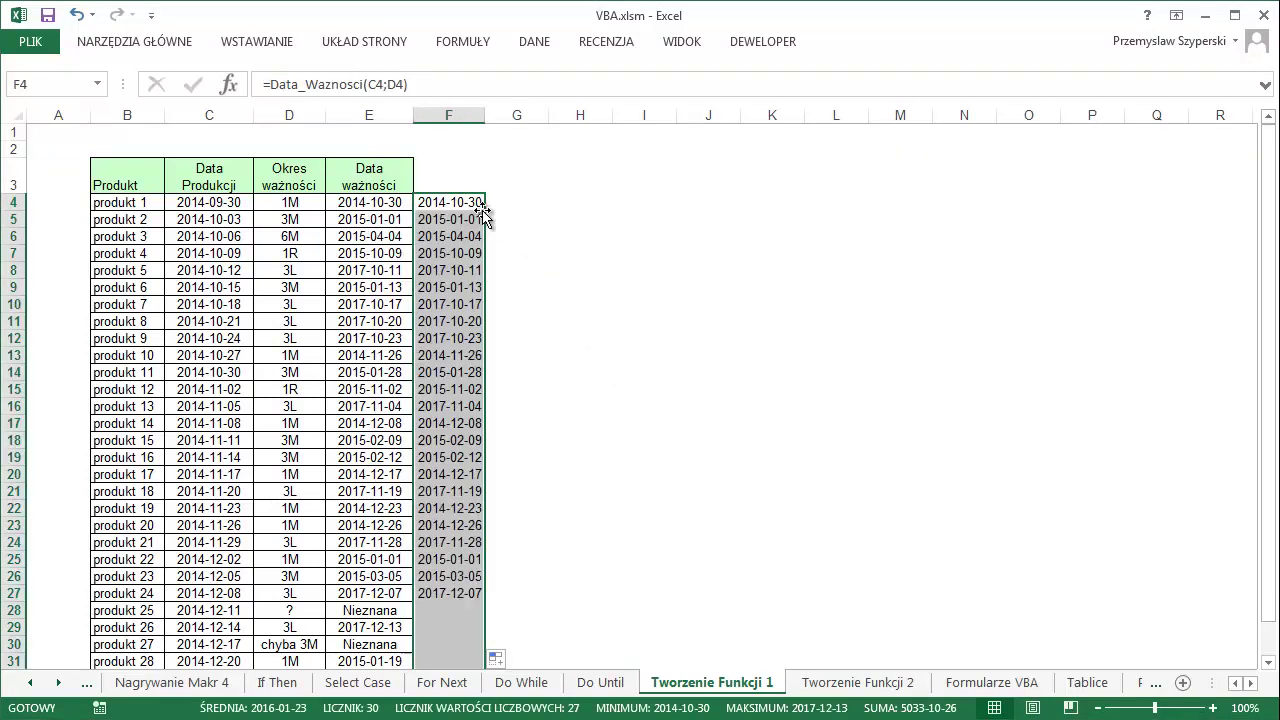
pyautogui.click(510, 213)
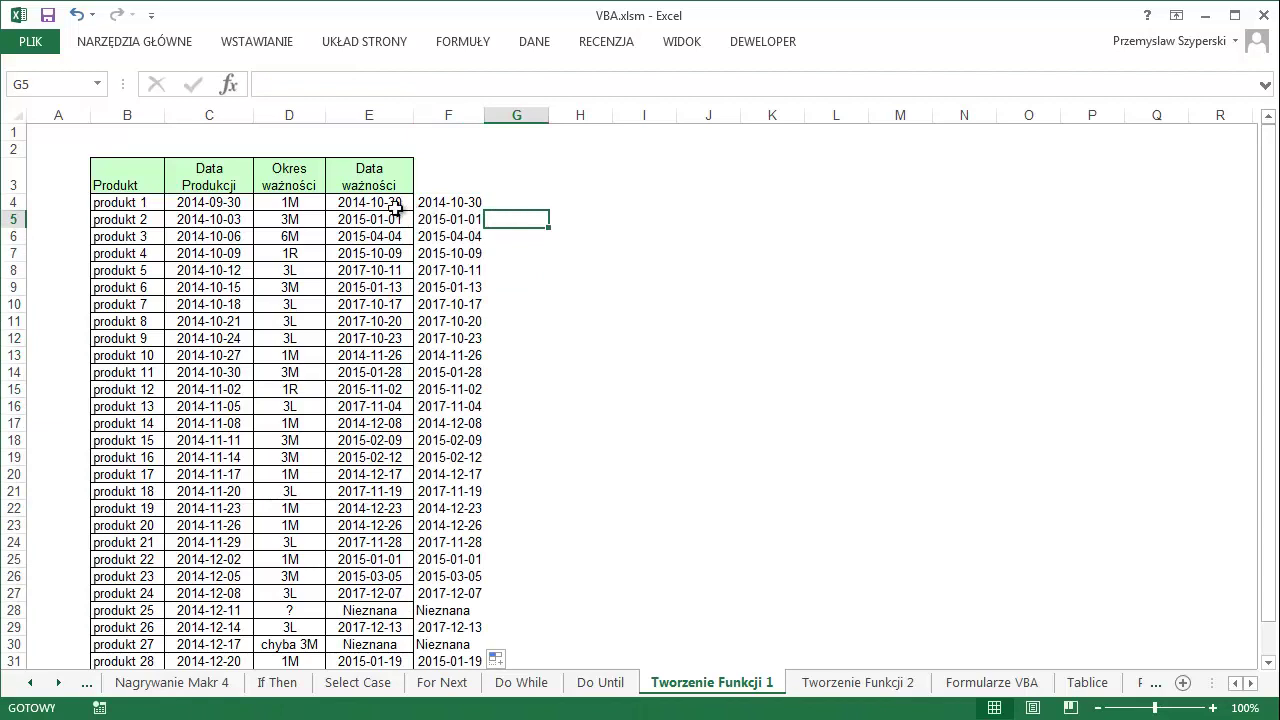
pyautogui.click(393, 204)
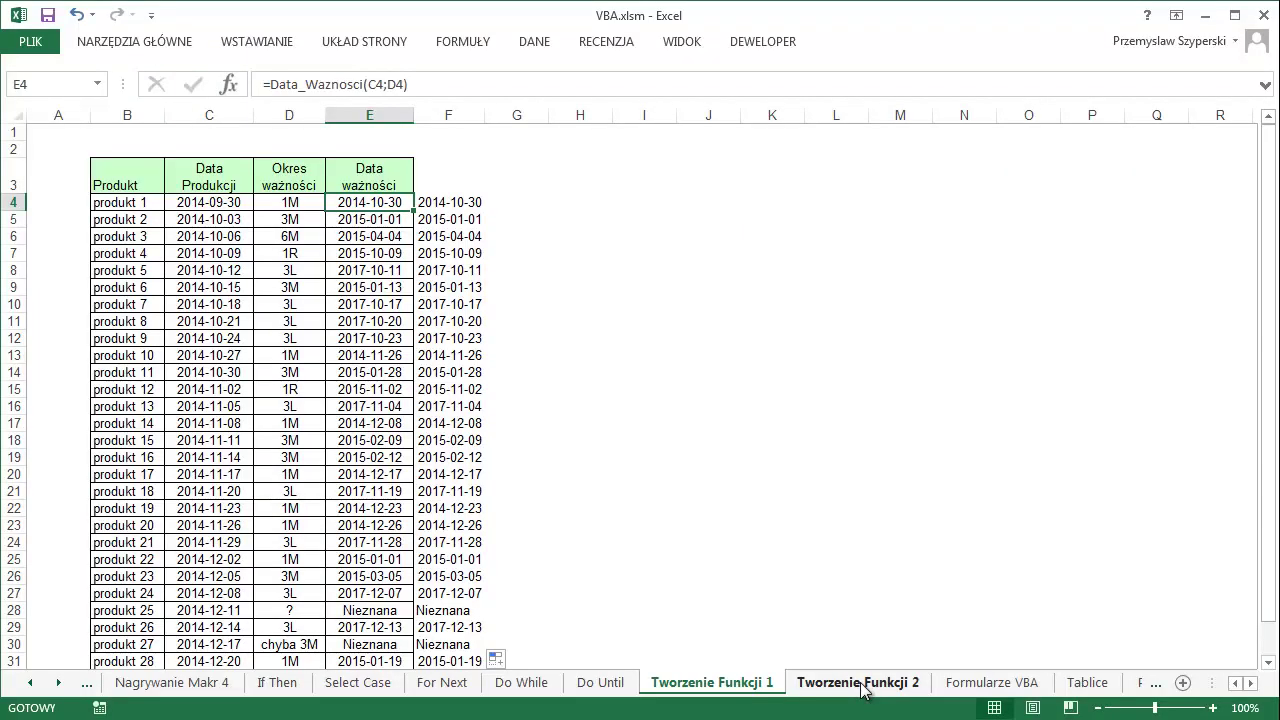
# Switch to Tworzenie Funkcji 2, inspect E3's =słownie formula and reopen the VBA editor.
pyautogui.click(860, 684)
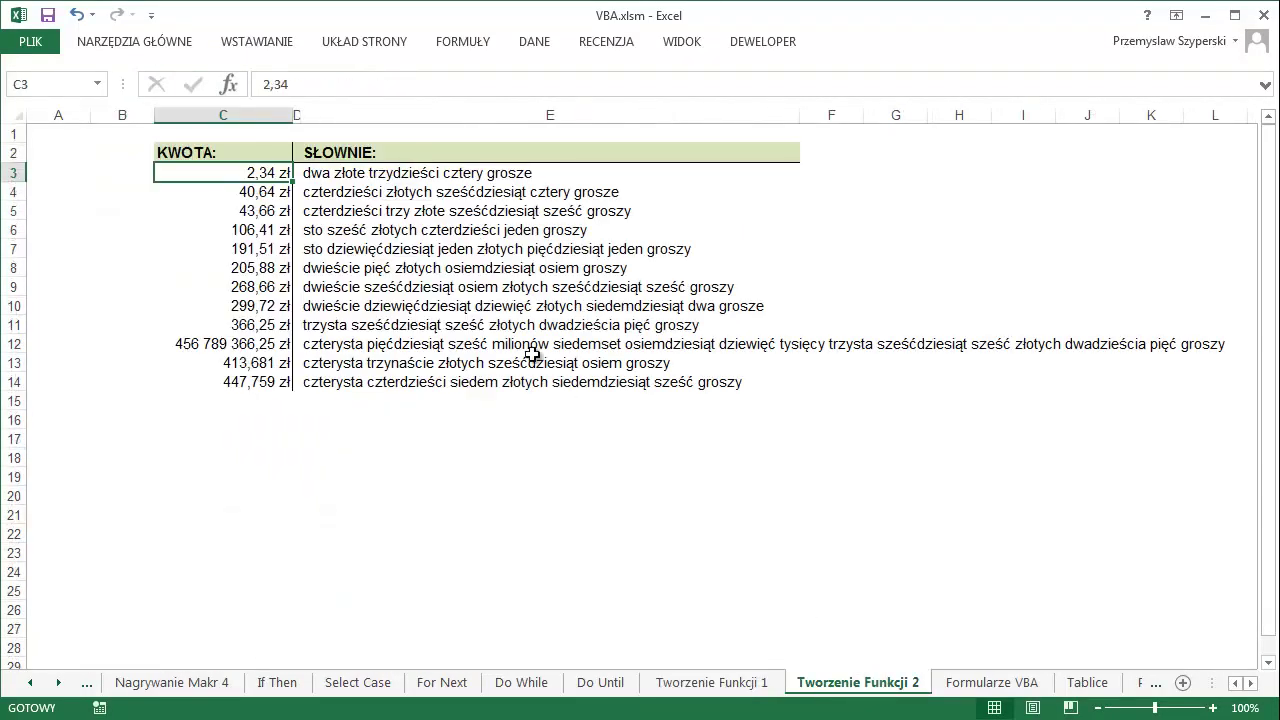
pyautogui.click(322, 175)
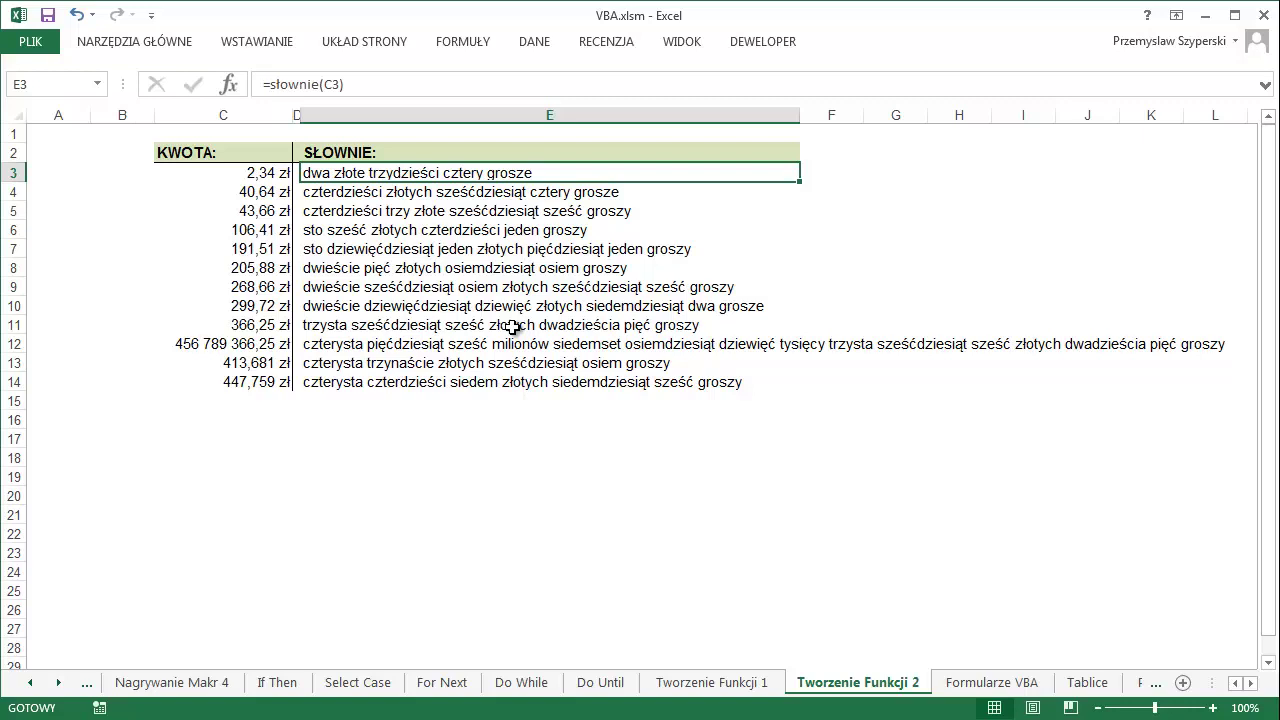
pyautogui.hotkey('alt', 'F11')
pyautogui.scroll(-1, 683, 494)
pyautogui.scroll(-1, 683, 494)
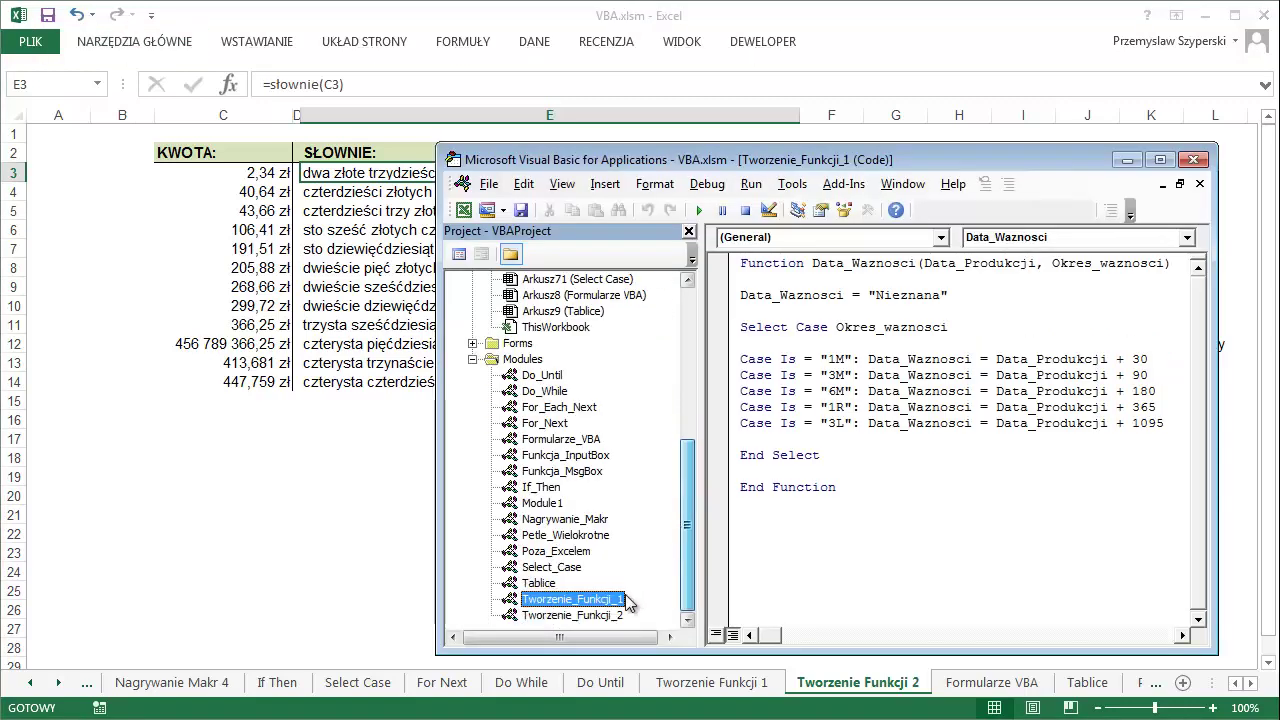
# Open the Tworzenie_Funkcji_2 module and enlarge the editor with the project list hidden.
pyautogui.click(574, 615)
pyautogui.doubleClick(574, 615)
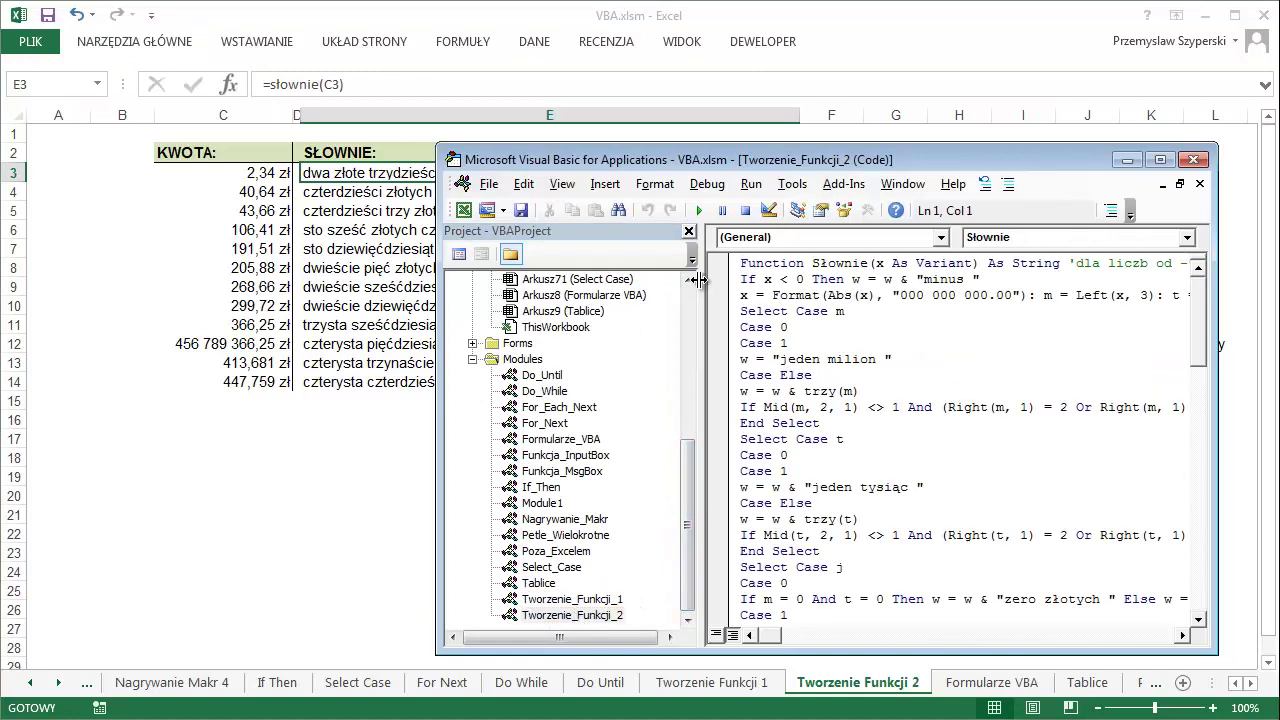
pyautogui.click(688, 231)
pyautogui.moveTo(437, 144); pyautogui.dragTo(99, 47)
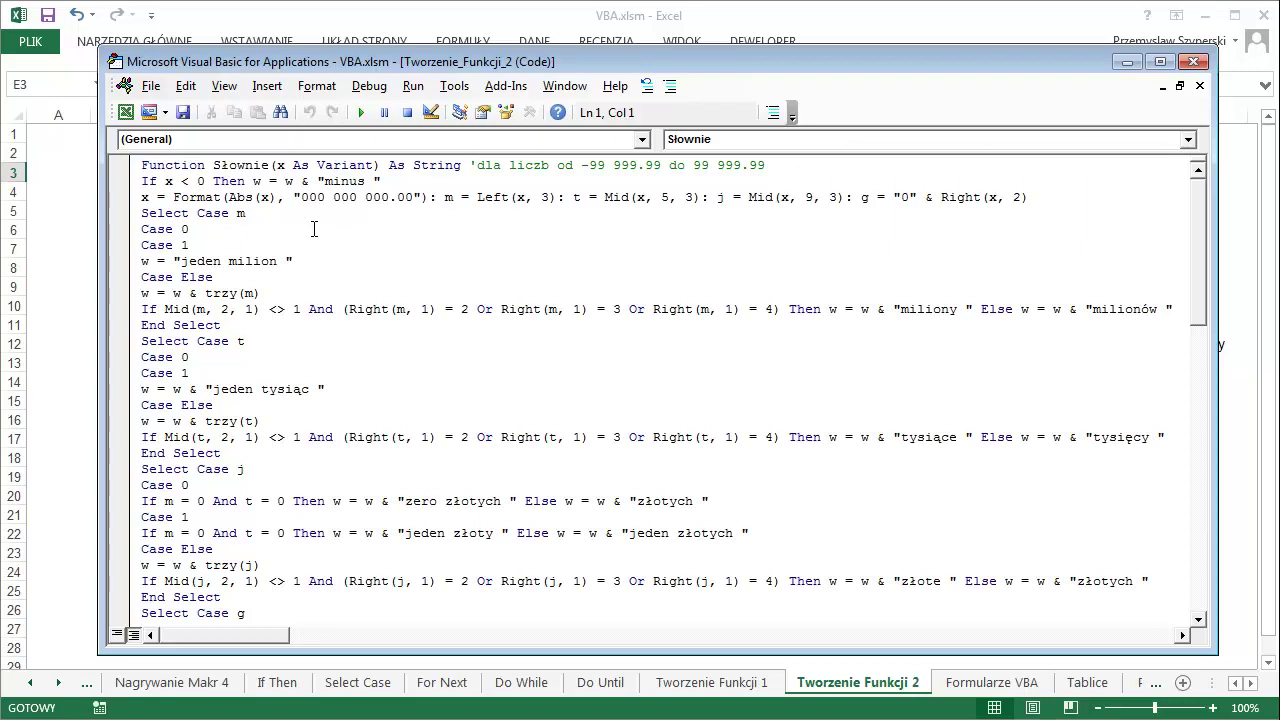
# Scroll through the Słownie and trzy function code, then close the editor.
pyautogui.scroll(-1, 314, 229)
pyautogui.scroll(-2, 334, 251)
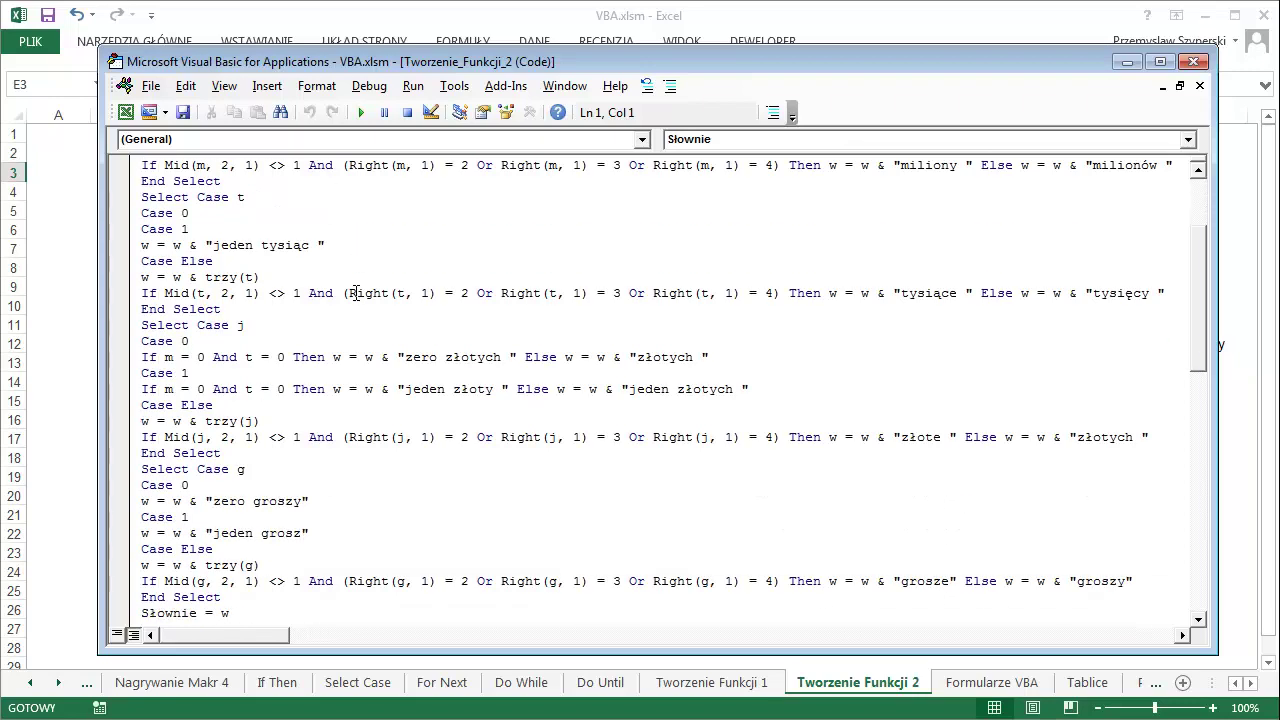
pyautogui.scroll(-1, 355, 292)
pyautogui.scroll(-3, 355, 292)
pyautogui.scroll(-5, 355, 292)
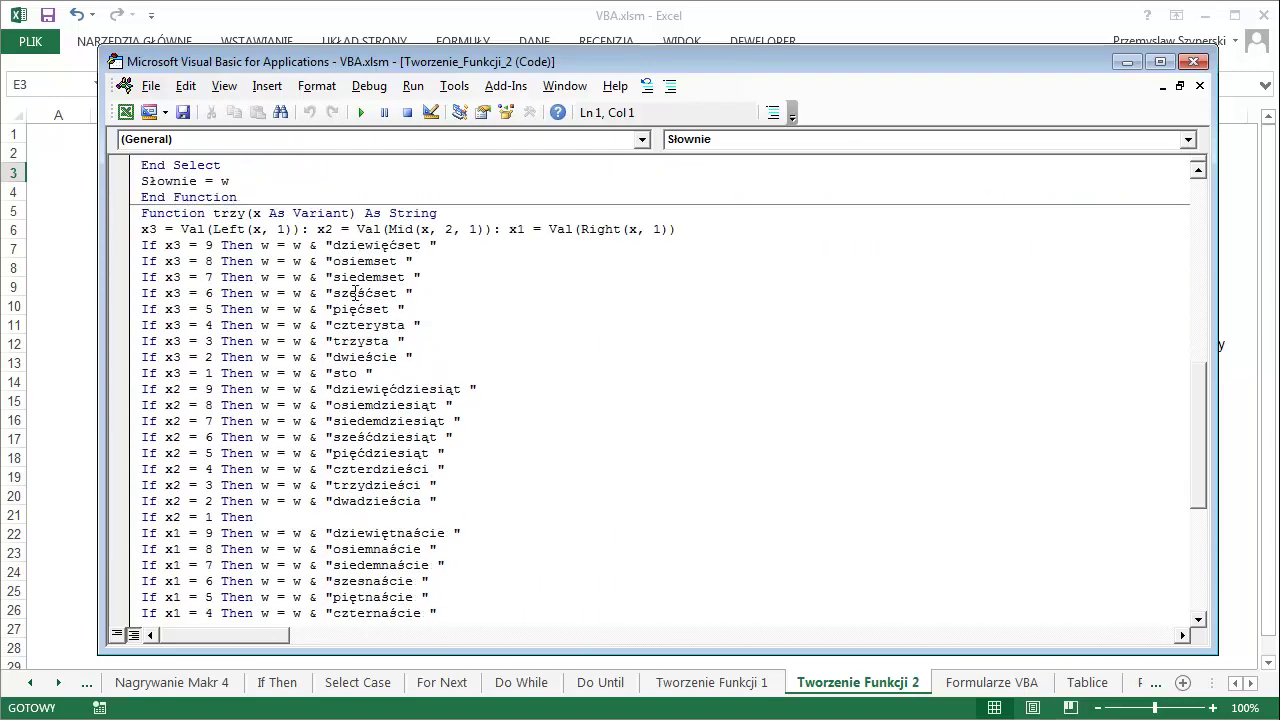
pyautogui.scroll(-4, 355, 292)
pyautogui.scroll(-1, 355, 292)
pyautogui.scroll(1, 355, 292)
pyautogui.scroll(9, 355, 292)
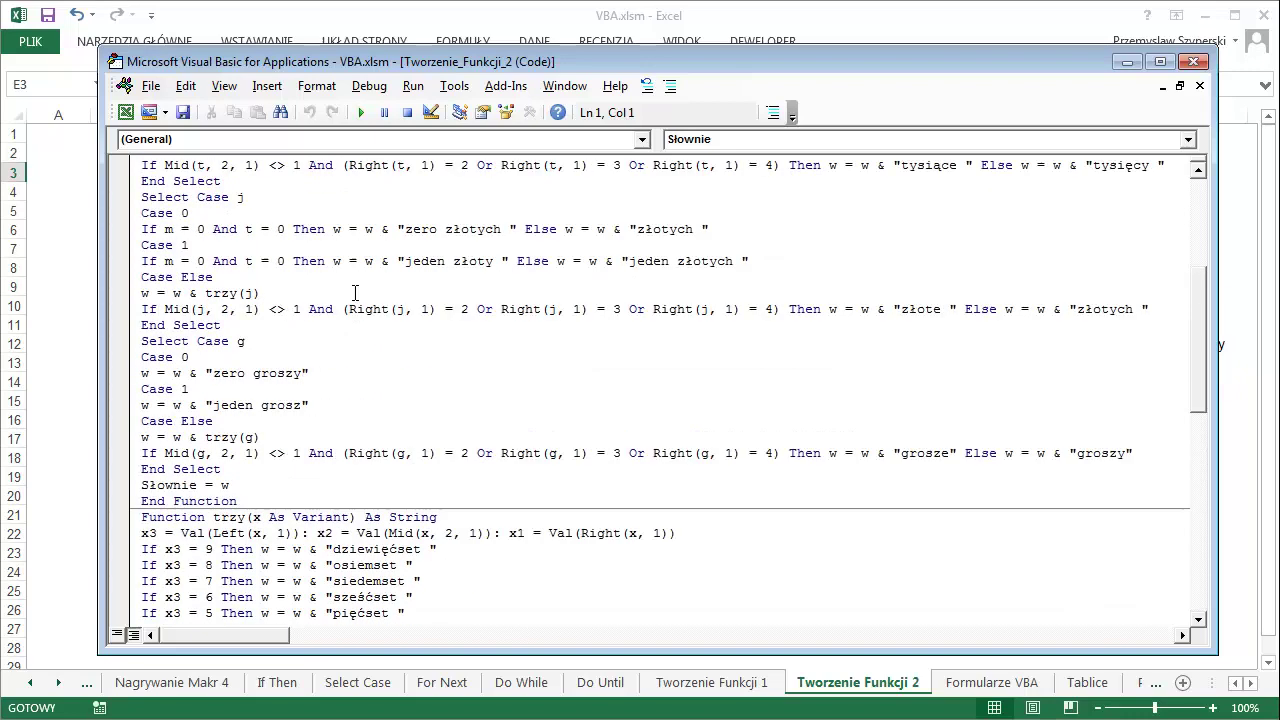
pyautogui.scroll(6, 355, 292)
pyautogui.click(1200, 61)
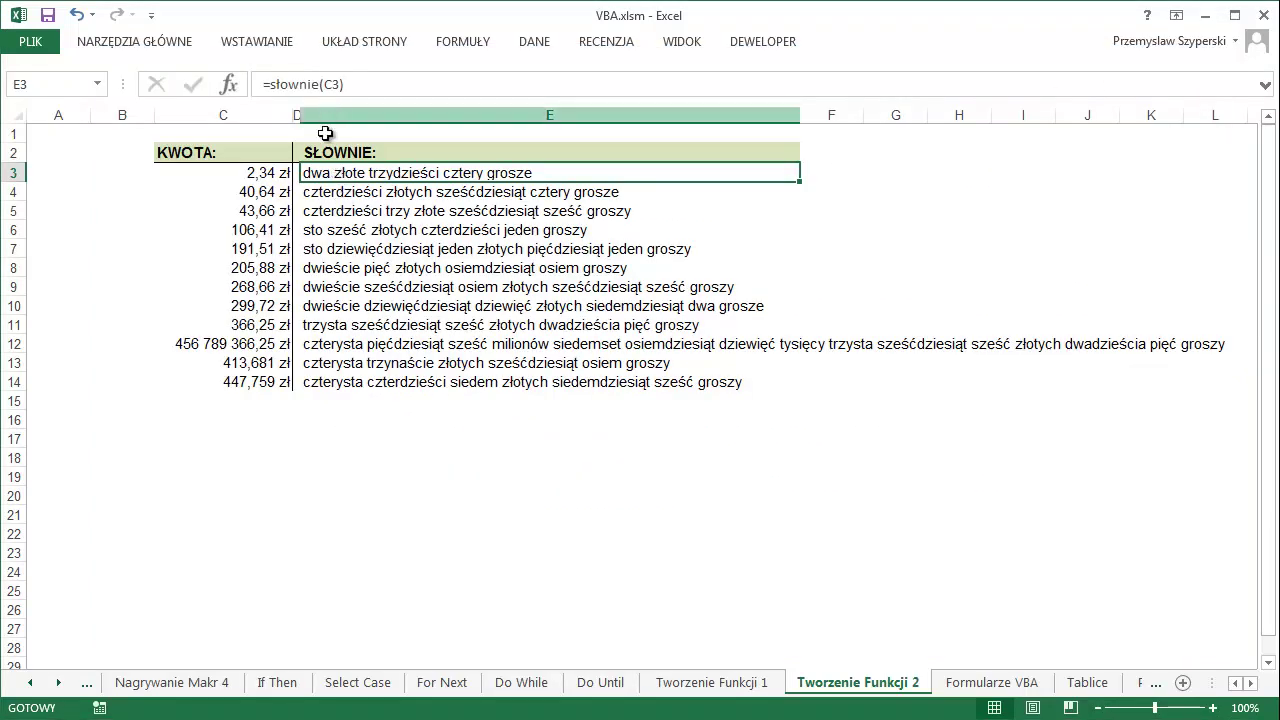
# Enter =Słownie(C3) in E3 from the user-defined functions.
pyautogui.moveTo(337, 172); pyautogui.dragTo(346, 385)
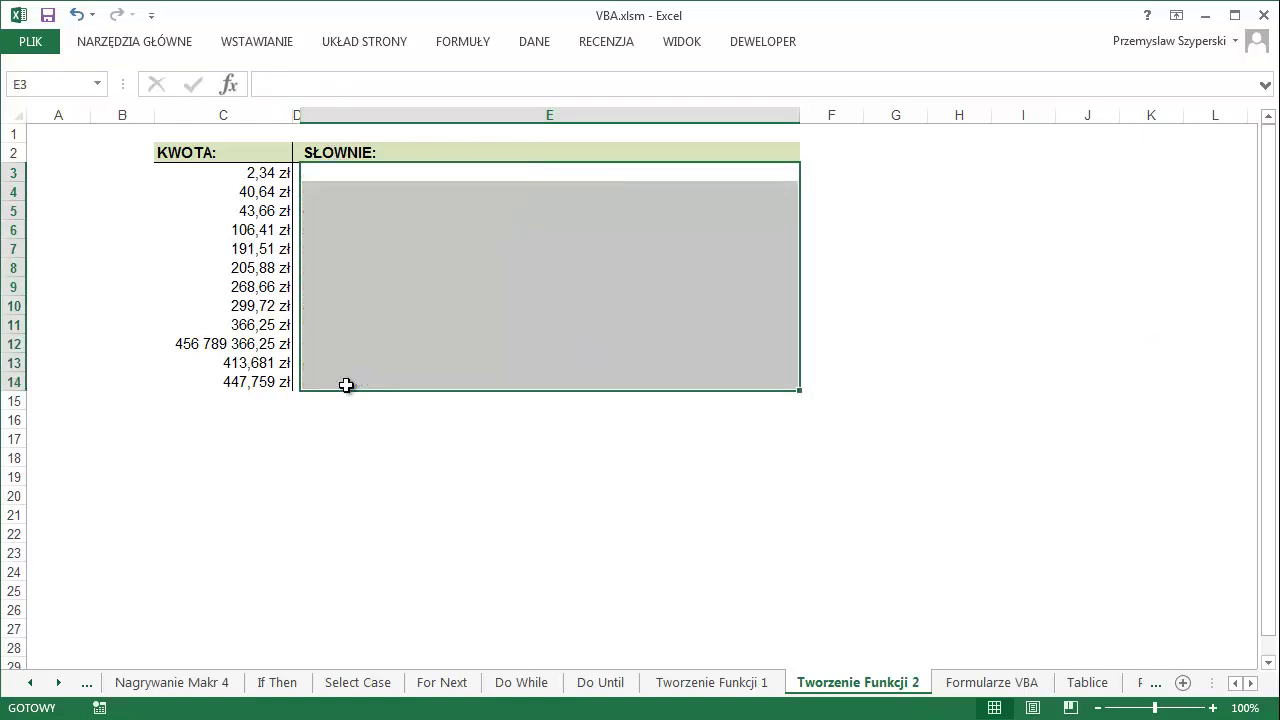
pyautogui.click(349, 170)
pyautogui.click(230, 86)
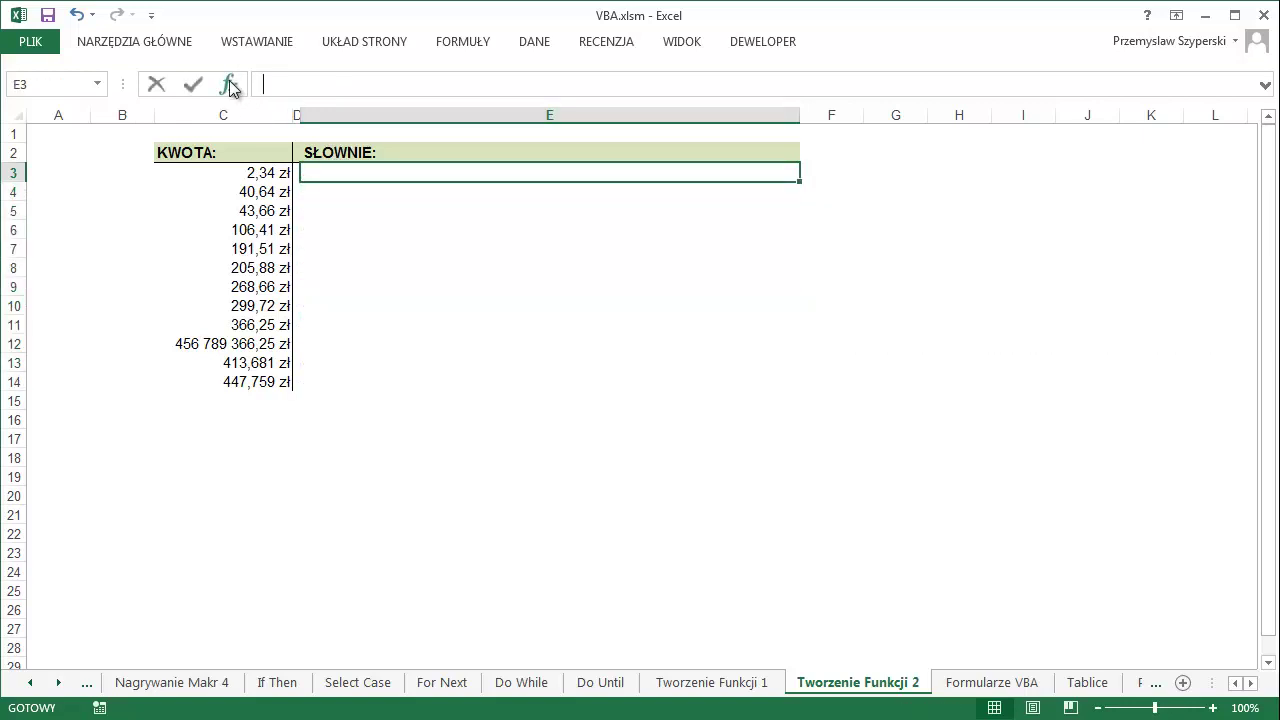
pyautogui.click(572, 307)
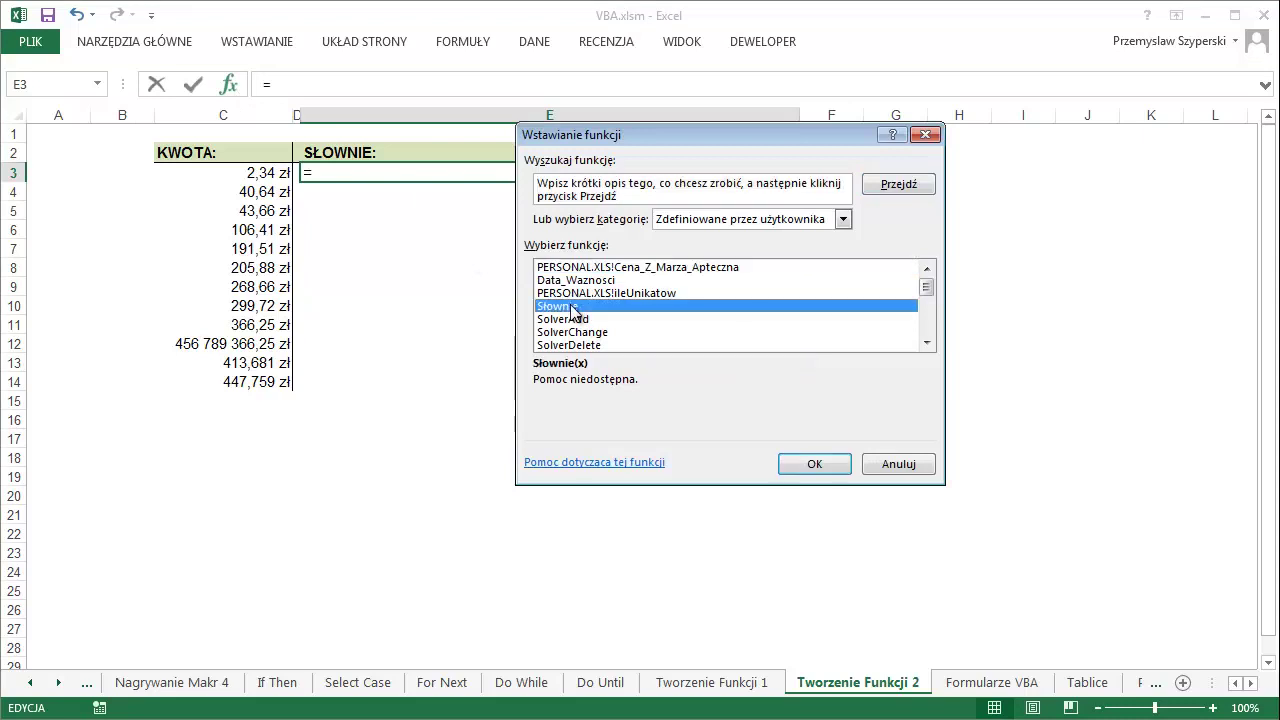
pyautogui.doubleClick(572, 307)
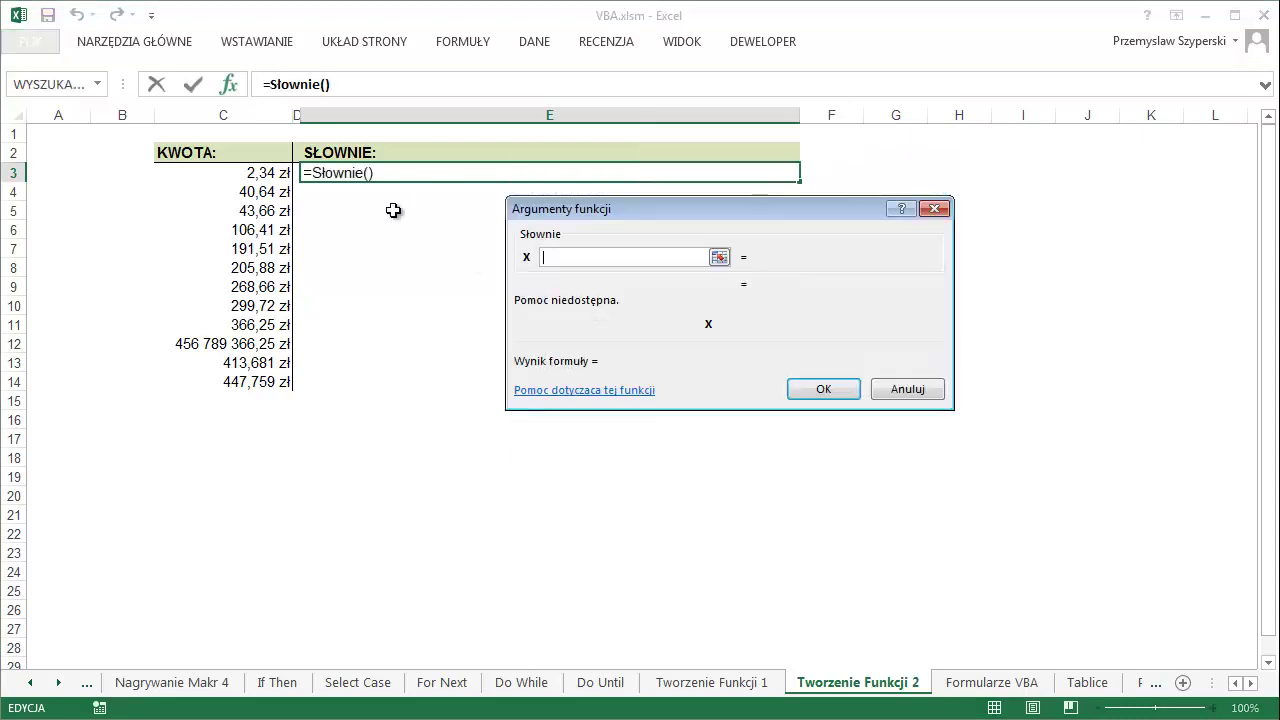
pyautogui.click(240, 169)
pyautogui.click(823, 389)
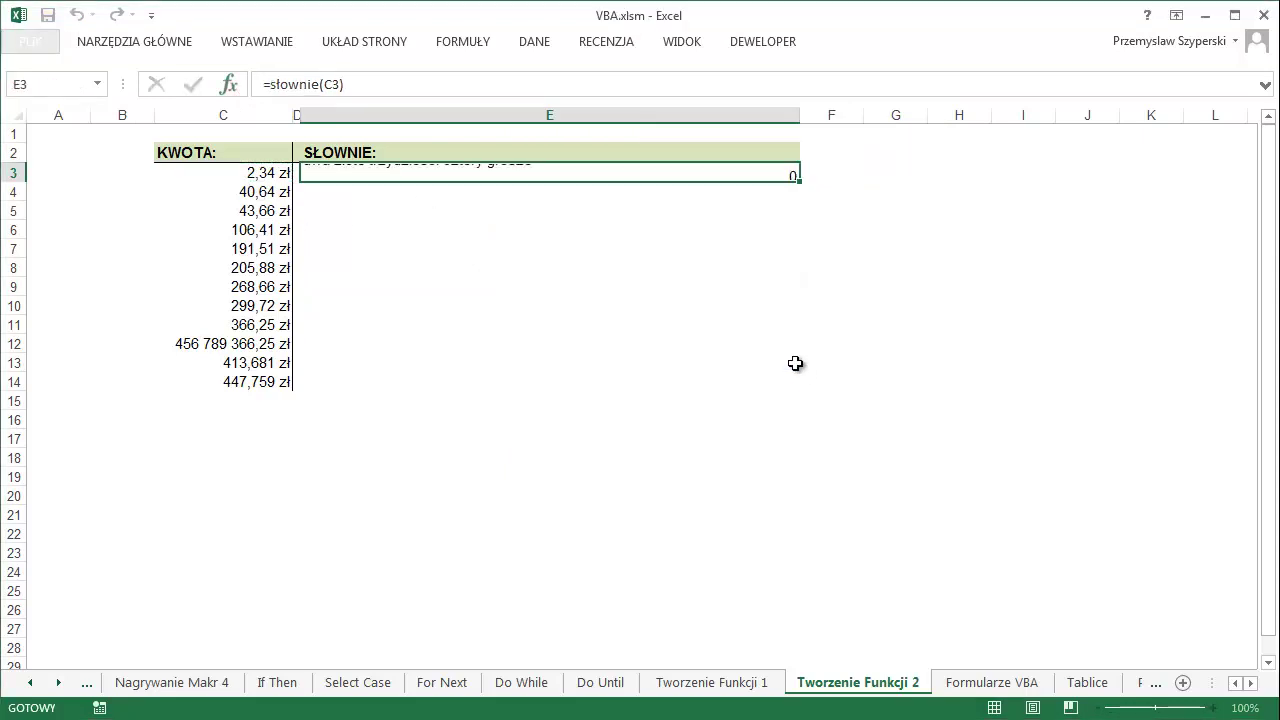
# Fill the Słownie formula down to E14 and select E3:E14.
pyautogui.moveTo(799, 181); pyautogui.dragTo(789, 393)
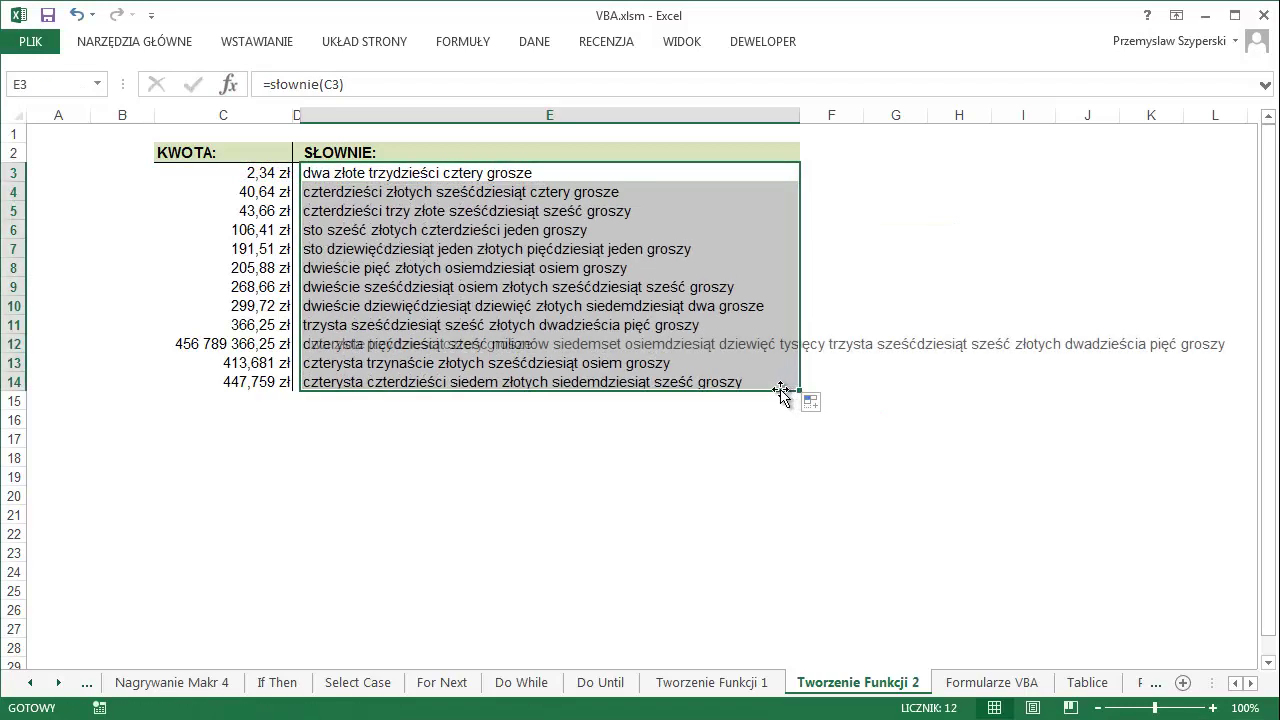
pyautogui.click(356, 174)
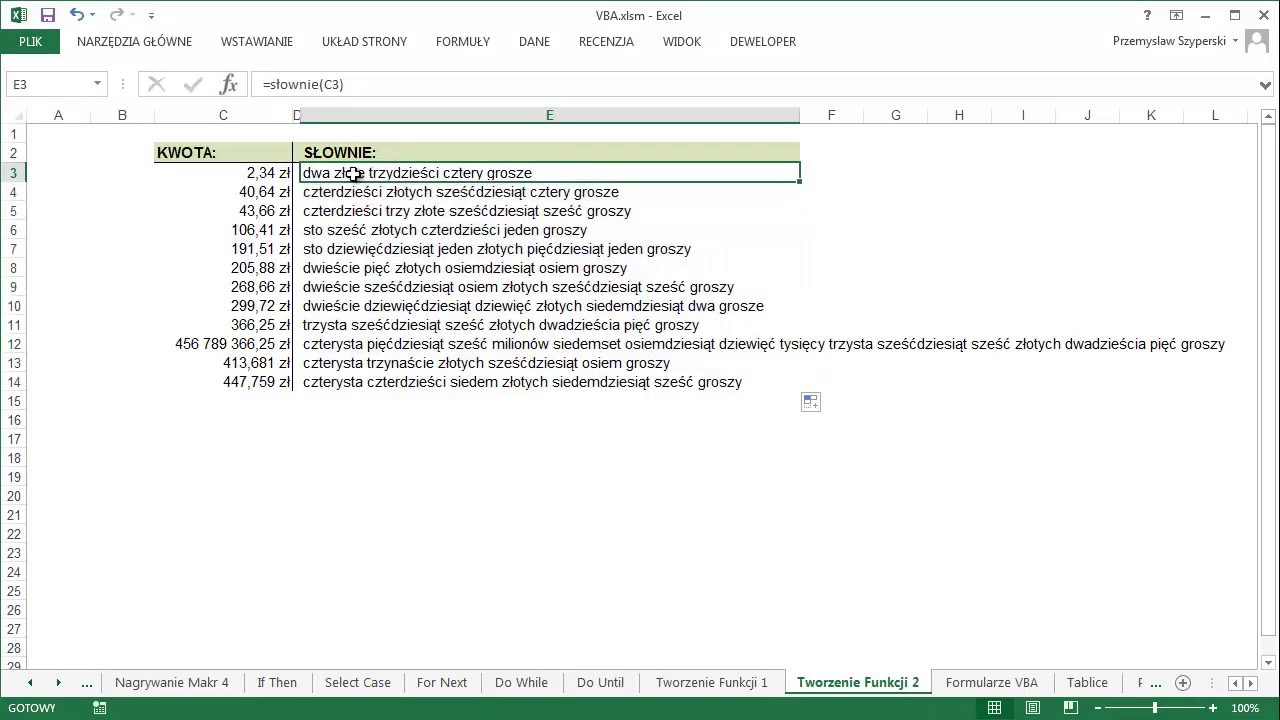
pyautogui.moveTo(354, 174); pyautogui.dragTo(362, 380)
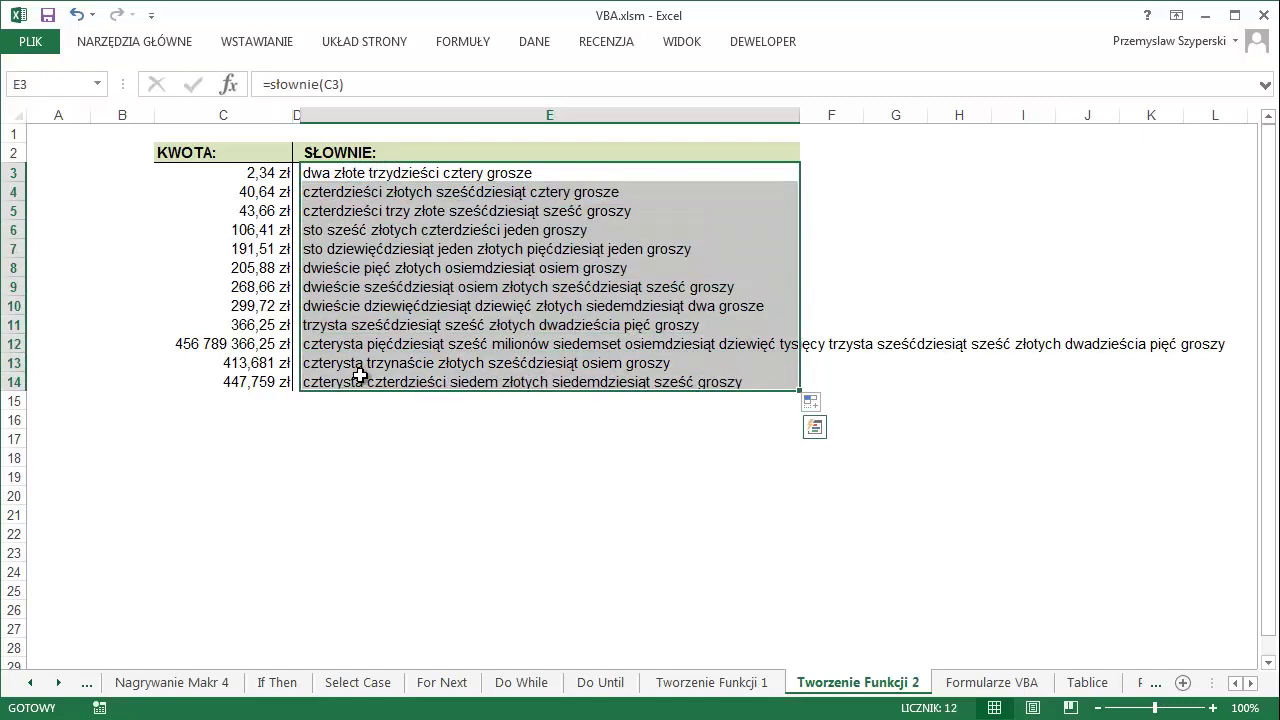
pyautogui.press('Delete')
pyautogui.write('=s')
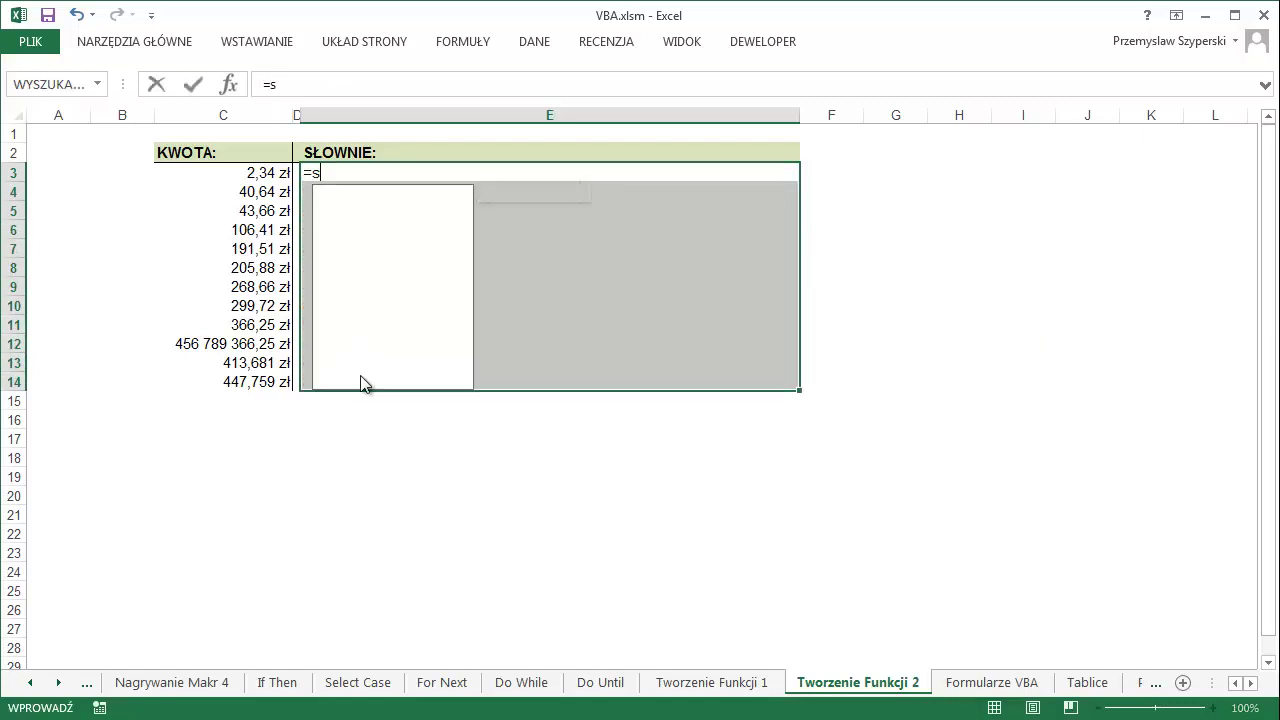
pyautogui.write('ł')
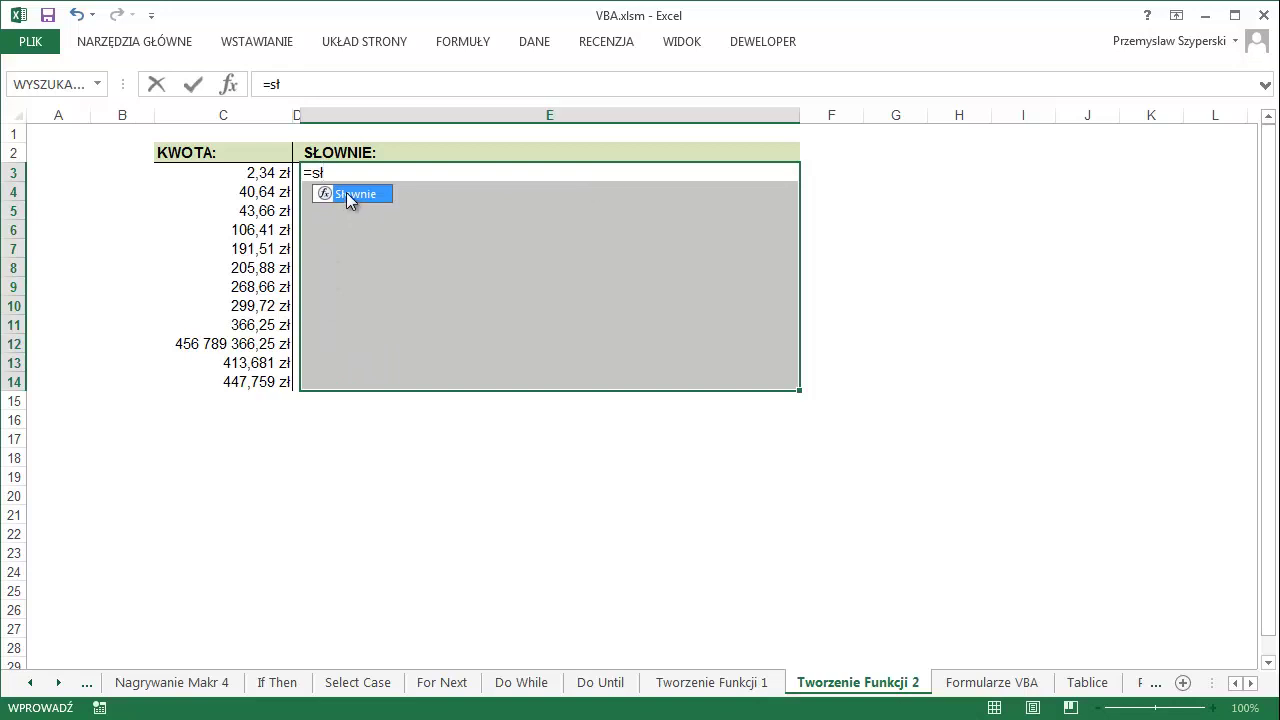
pyautogui.doubleClick(347, 193)
pyautogui.click(281, 173)
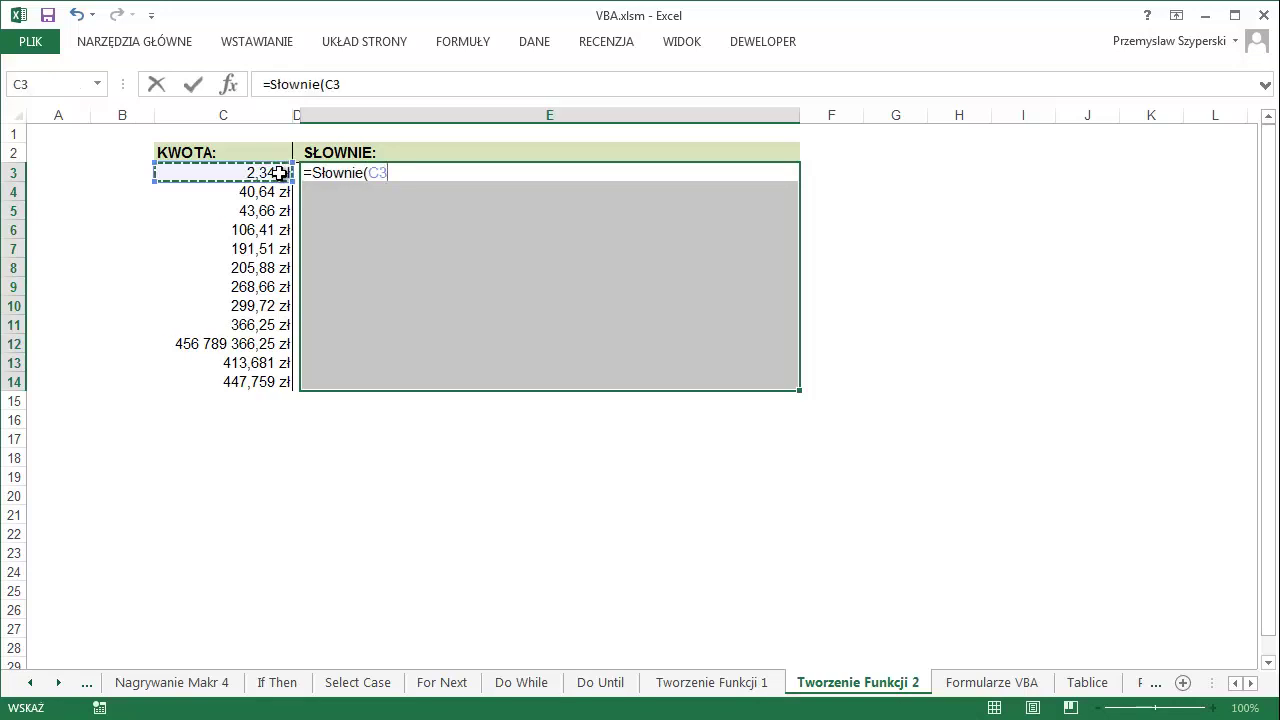
pyautogui.press('Return')
pyautogui.click(695, 178)
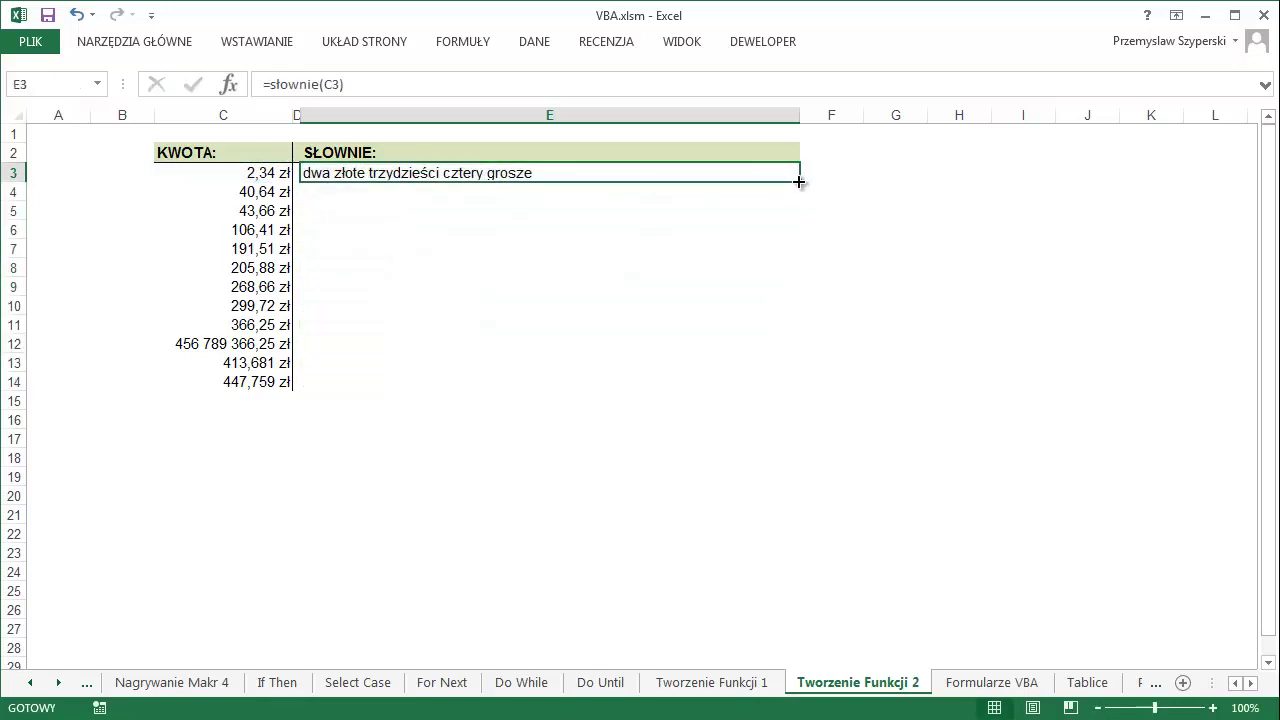
pyautogui.moveTo(799, 181); pyautogui.dragTo(778, 396)
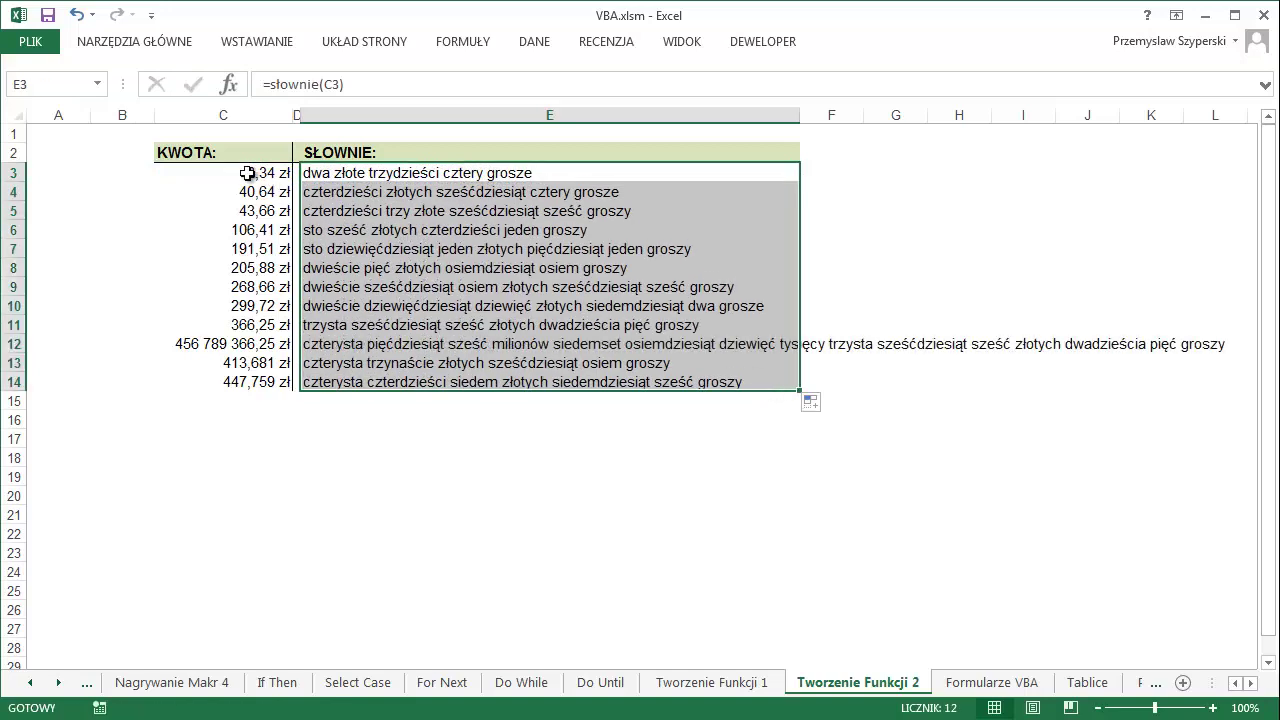
# Change C3 to 0,35 and check the spelled-out result in E3.
pyautogui.click(245, 174)
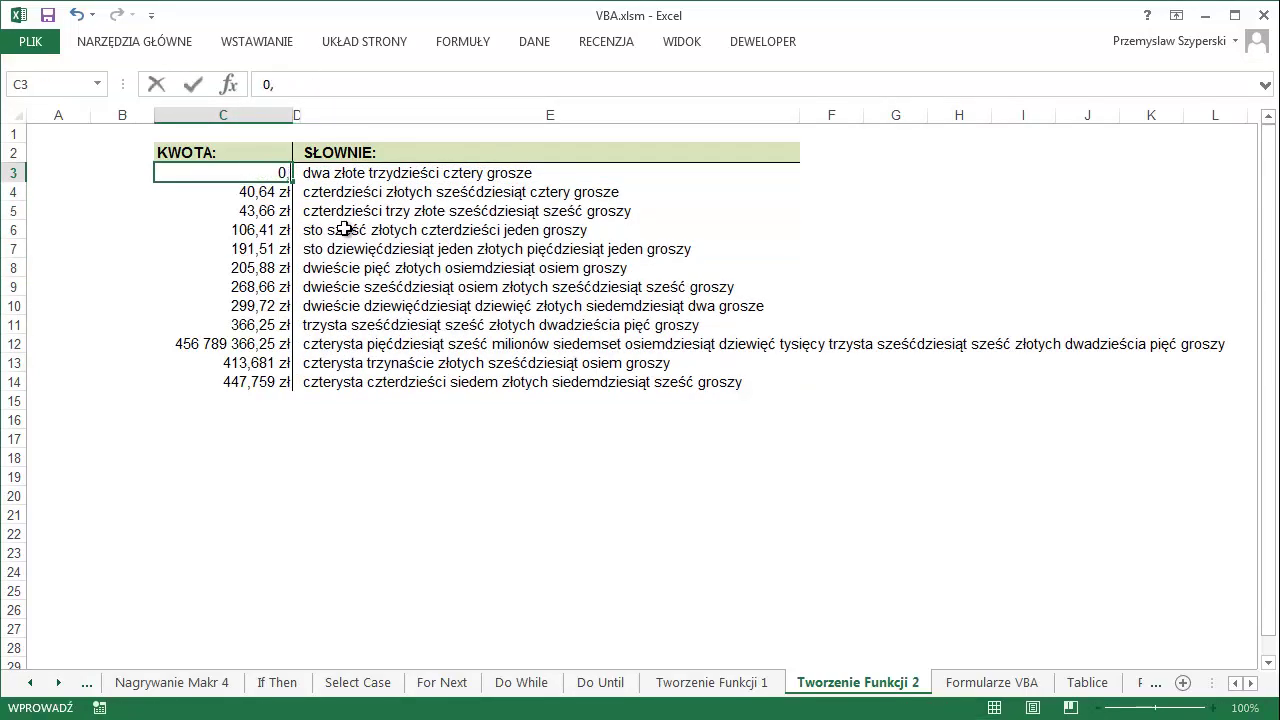
pyautogui.write('0,35')
pyautogui.press('Return')
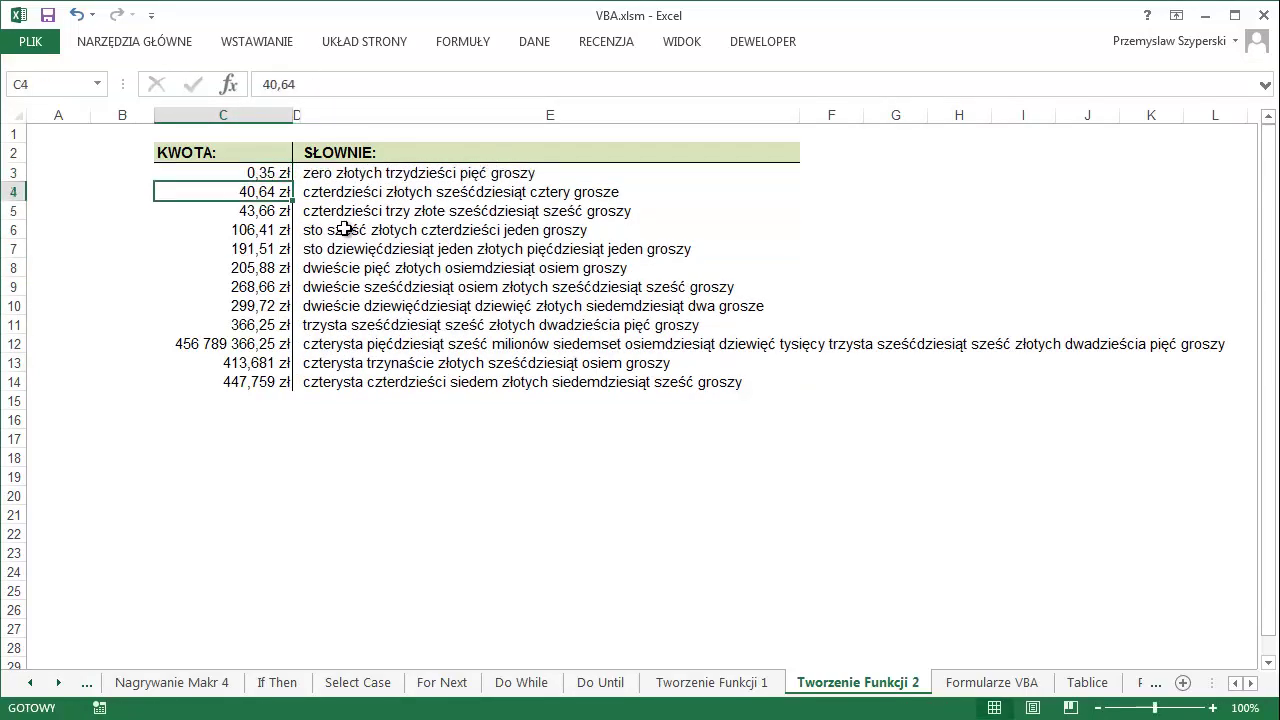
pyautogui.click(333, 175)
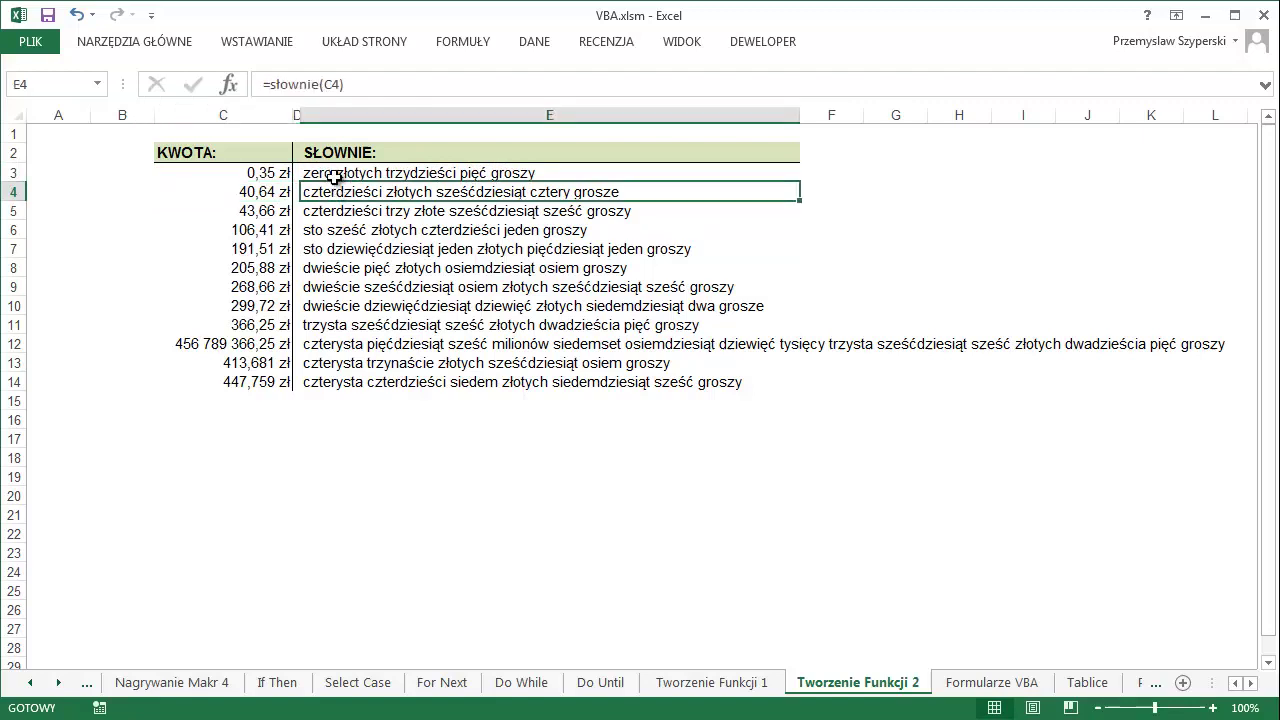
# Edit C3 in the formula bar to 0,349, displayed as 0,35 zł.
pyautogui.click(245, 172)
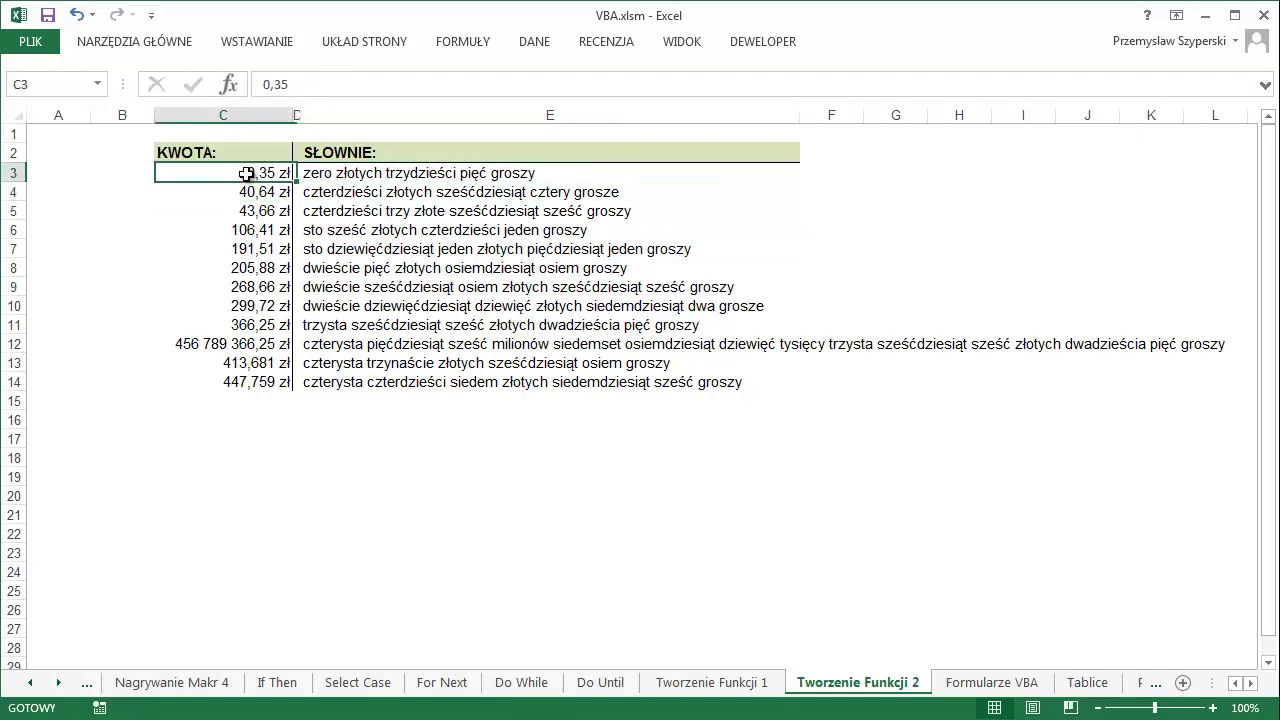
pyautogui.click(284, 88)
pyautogui.write('47,759')
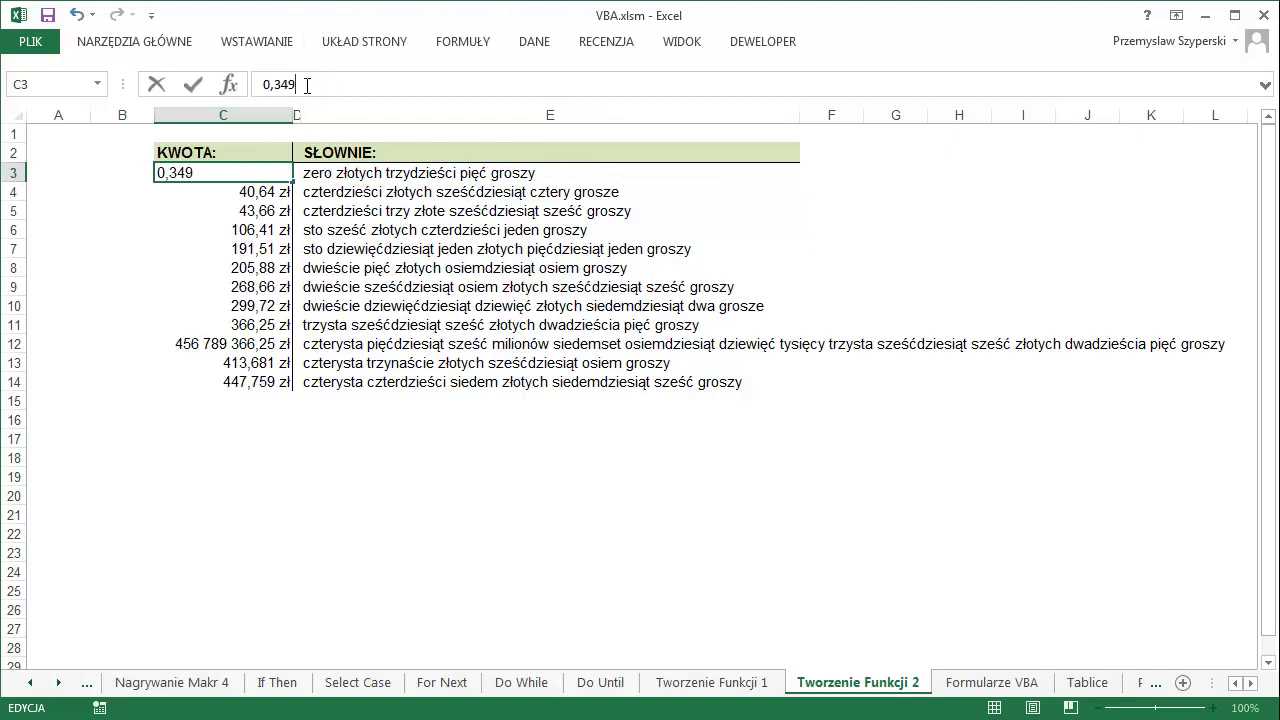
pyautogui.press('Return')
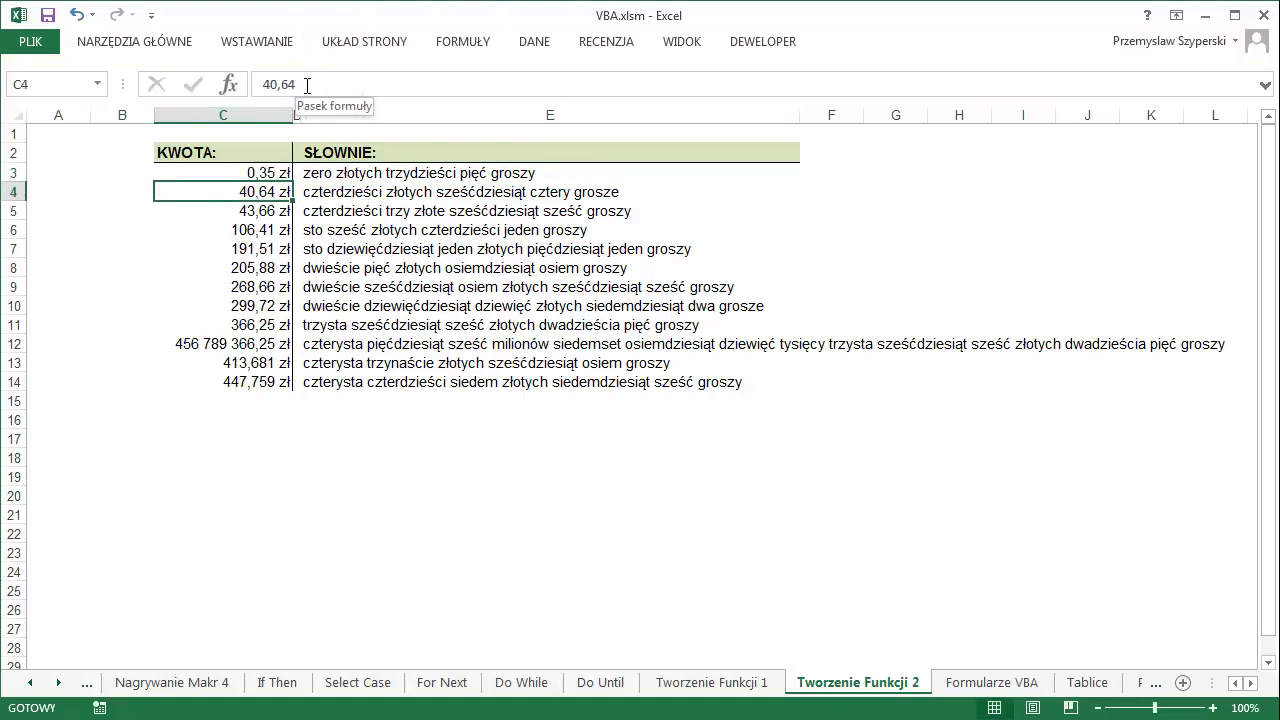